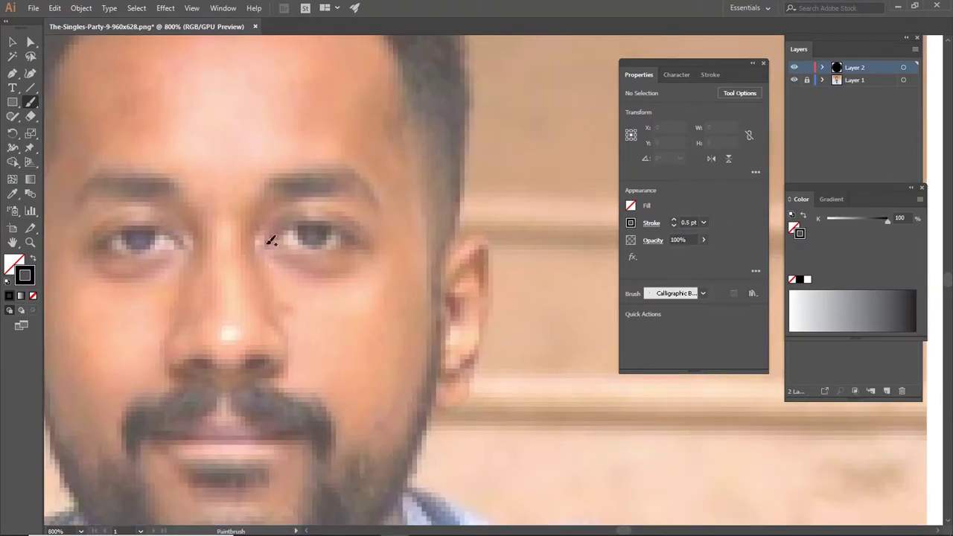
- Trace the right eye, under-eye arc, nose sides and bottom, and a solid nostril in black brush lines
{"action": "mouse_move", "coordinate": [269, 240]}
{"action": "left_mouse_down"}
{"action": "mouse_move", "coordinate": [342, 239]}
{"action": "mouse_move", "coordinate": [328, 280]}
{"action": "mouse_move", "coordinate": [274, 261]}
{"action": "left_mouse_up"}
{"action": "left_click_drag", "start_coordinate": [242, 302], "coordinate": [319, 303]}
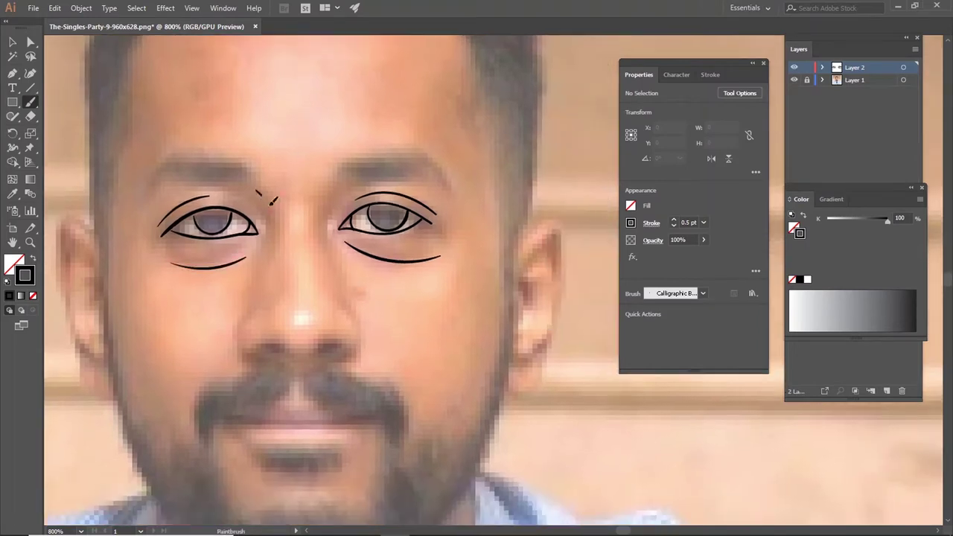
{"action": "left_click_drag", "start_coordinate": [258, 192], "coordinate": [274, 248]}
{"action": "left_click_drag", "start_coordinate": [331, 189], "coordinate": [325, 250]}
{"action": "mouse_move", "coordinate": [241, 320]}
{"action": "left_mouse_down"}
{"action": "mouse_move", "coordinate": [362, 335]}
{"action": "mouse_move", "coordinate": [333, 344]}
{"action": "left_mouse_up"}
{"action": "scroll", "coordinate": [290, 376], "scroll_direction": "up", "scroll_amount": 2}
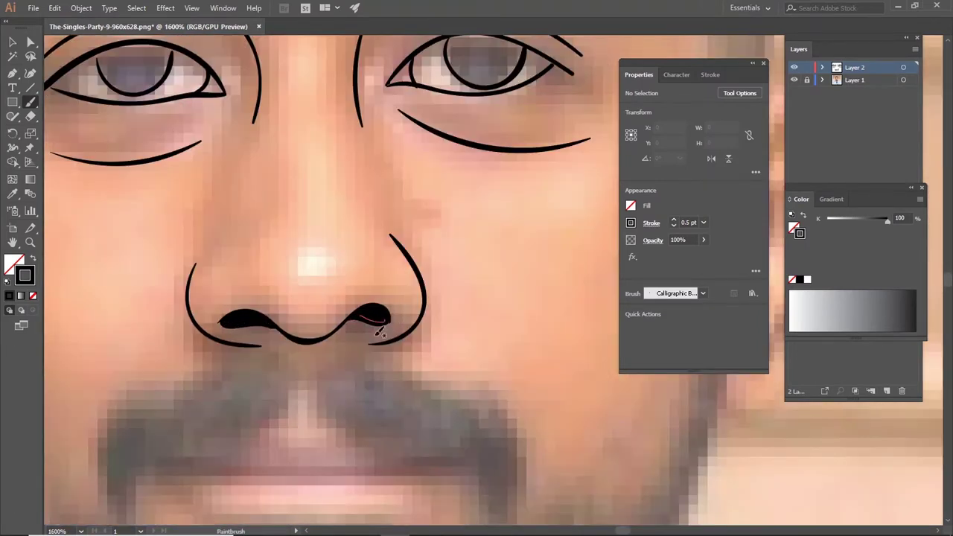
- Check the lip path, then set the Paintbrush stroke weight to 0.5 pt
{"action": "key", "text": "v"}
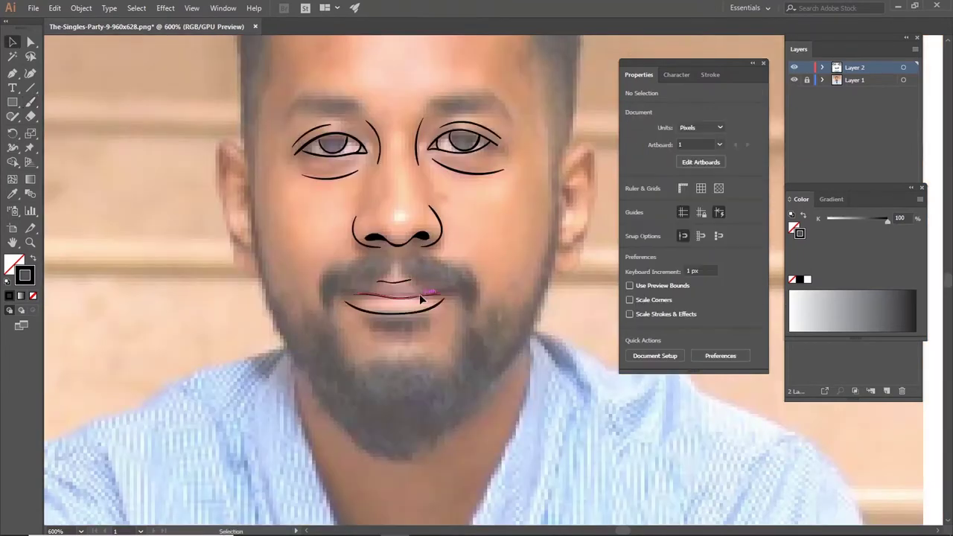
{"action": "left_click", "coordinate": [420, 299]}
{"action": "key", "text": "ctrl+shift+a"}
{"action": "left_click", "coordinate": [421, 298]}
{"action": "scroll", "coordinate": [548, 283], "scroll_direction": "up", "scroll_amount": 2}
{"action": "key", "text": "ctrl+shift+a"}
{"action": "key", "text": "b"}
{"action": "scroll", "coordinate": [516, 316], "scroll_direction": "down", "scroll_amount": 2}
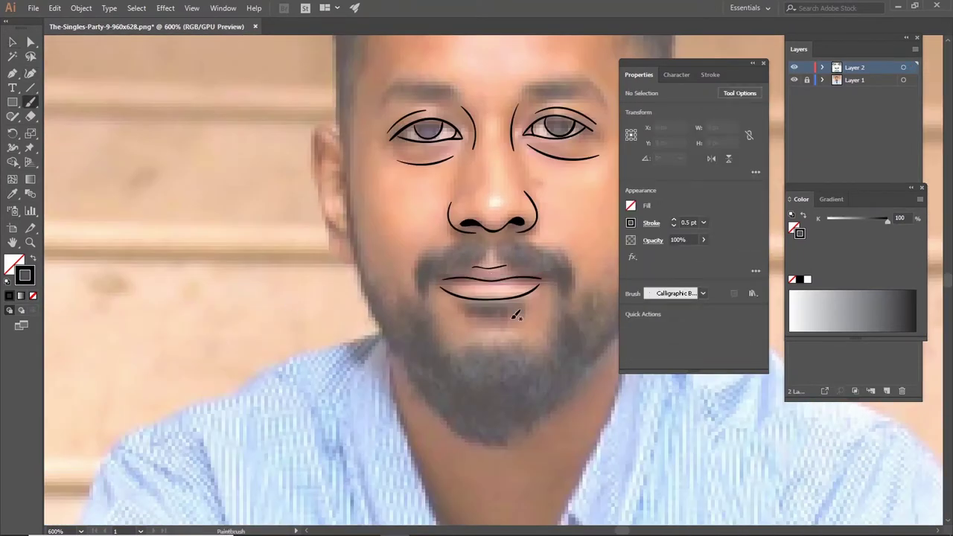
{"action": "scroll", "coordinate": [436, 260], "scroll_direction": "up", "scroll_amount": 1}
{"action": "left_click", "coordinate": [703, 222]}
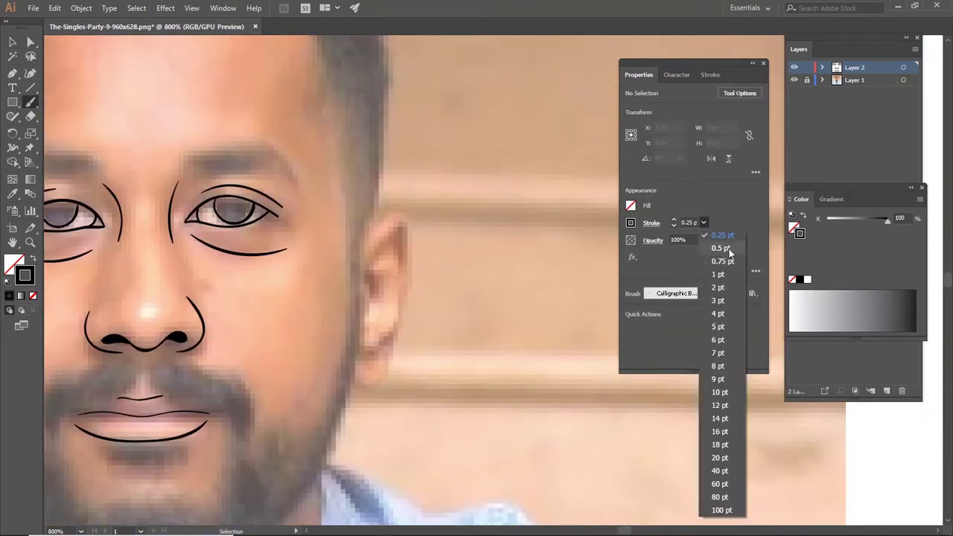
{"action": "left_click", "coordinate": [720, 248]}
- Outline both ears with their inner curves
{"action": "left_click_drag", "start_coordinate": [381, 216], "coordinate": [372, 381]}
{"action": "left_click_drag", "start_coordinate": [369, 277], "coordinate": [390, 356]}
{"action": "scroll", "coordinate": [209, 194], "scroll_direction": "left", "scroll_amount": 3}
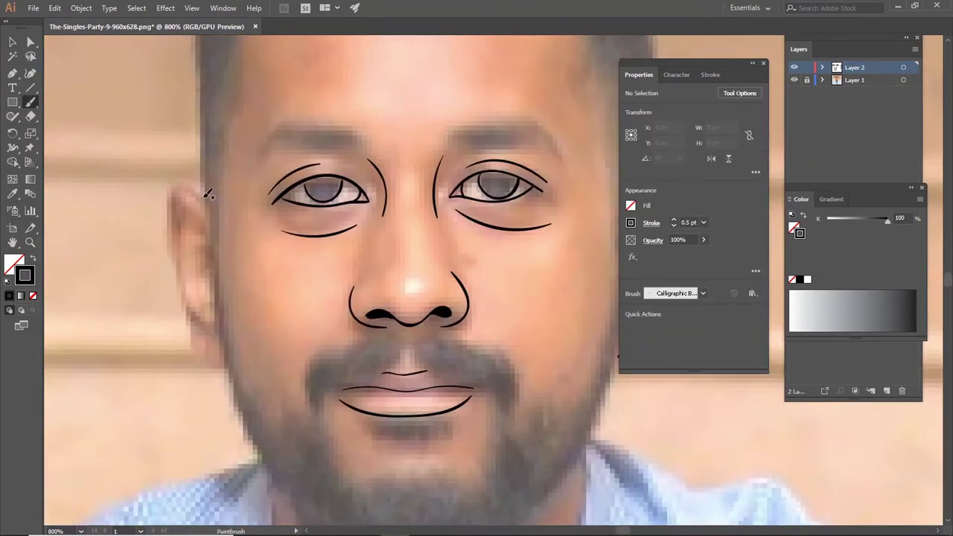
{"action": "left_click_drag", "start_coordinate": [209, 194], "coordinate": [220, 368]}
{"action": "left_click_drag", "start_coordinate": [179, 203], "coordinate": [200, 290]}
{"action": "left_click_drag", "start_coordinate": [198, 240], "coordinate": [214, 294]}
- Draw the neck outline down to the collar
{"action": "left_click_drag", "start_coordinate": [516, 458], "coordinate": [444, 376]}
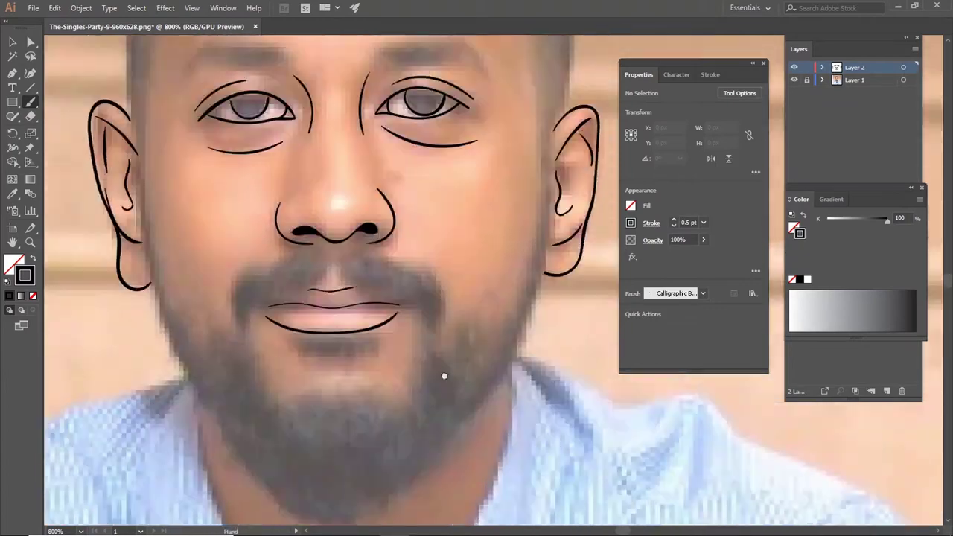
{"action": "scroll", "coordinate": [444, 376], "scroll_direction": "down", "scroll_amount": 5}
{"action": "mouse_move", "coordinate": [480, 71]}
{"action": "left_mouse_down"}
{"action": "mouse_move", "coordinate": [377, 402]}
{"action": "mouse_move", "coordinate": [251, 406]}
{"action": "left_mouse_up"}
{"action": "left_click_drag", "start_coordinate": [166, 93], "coordinate": [250, 402]}
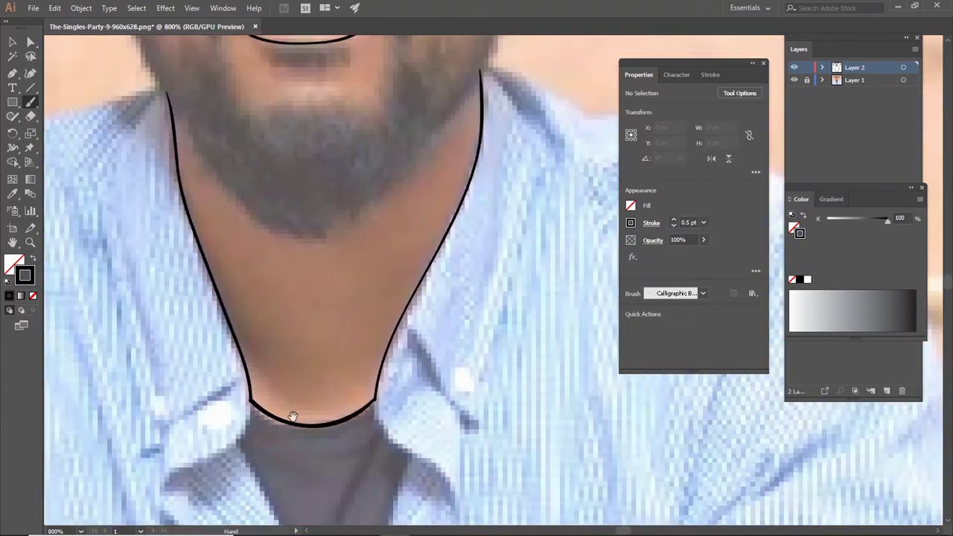
- Outline both sides of the shirt collar and the T-shirt neckline beneath it
{"action": "key", "text": "ctrl+minus"}
{"action": "left_click_drag", "start_coordinate": [439, 405], "coordinate": [388, 320]}
{"action": "mouse_move", "coordinate": [350, 315]}
{"action": "left_mouse_down"}
{"action": "mouse_move", "coordinate": [283, 362]}
{"action": "mouse_move", "coordinate": [283, 240]}
{"action": "mouse_move", "coordinate": [244, 120]}
{"action": "left_mouse_up"}
{"action": "mouse_move", "coordinate": [316, 192]}
{"action": "left_mouse_down"}
{"action": "mouse_move", "coordinate": [282, 339]}
{"action": "mouse_move", "coordinate": [393, 446]}
{"action": "left_mouse_up"}
{"action": "left_click_drag", "start_coordinate": [411, 368], "coordinate": [258, 457]}
{"action": "scroll", "coordinate": [297, 298], "scroll_direction": "up", "scroll_amount": 2}
{"action": "left_click_drag", "start_coordinate": [372, 119], "coordinate": [261, 376]}
{"action": "scroll", "coordinate": [335, 298], "scroll_direction": "down", "scroll_amount": 1}
{"action": "mouse_move", "coordinate": [309, 250]}
{"action": "left_mouse_down"}
{"action": "mouse_move", "coordinate": [355, 265]}
{"action": "mouse_move", "coordinate": [292, 475]}
{"action": "left_mouse_up"}
{"action": "scroll", "coordinate": [298, 298], "scroll_direction": "up", "scroll_amount": 4}
{"action": "scroll", "coordinate": [298, 298], "scroll_direction": "right", "scroll_amount": 3}
{"action": "left_click_drag", "start_coordinate": [199, 184], "coordinate": [557, 487]}
- Trace the open shirt front, sleeve folds, bottom arc and a collar button
{"action": "scroll", "coordinate": [342, 182], "scroll_direction": "down", "scroll_amount": 3}
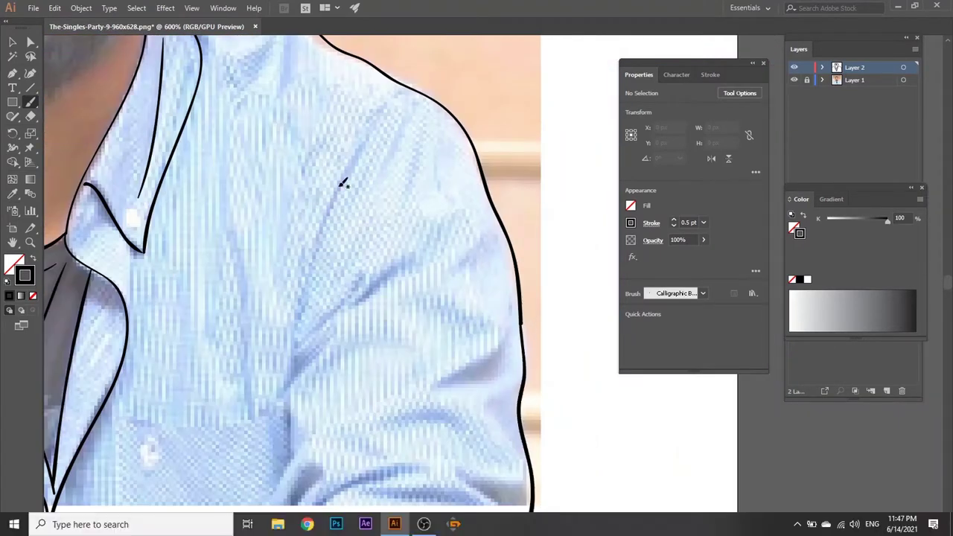
{"action": "scroll", "coordinate": [344, 182], "scroll_direction": "down", "scroll_amount": 2}
{"action": "left_click_drag", "start_coordinate": [291, 451], "coordinate": [397, 336]}
{"action": "scroll", "coordinate": [397, 336], "scroll_direction": "left", "scroll_amount": 5}
{"action": "scroll", "coordinate": [397, 336], "scroll_direction": "up", "scroll_amount": 1}
{"action": "left_click_drag", "start_coordinate": [332, 113], "coordinate": [416, 506]}
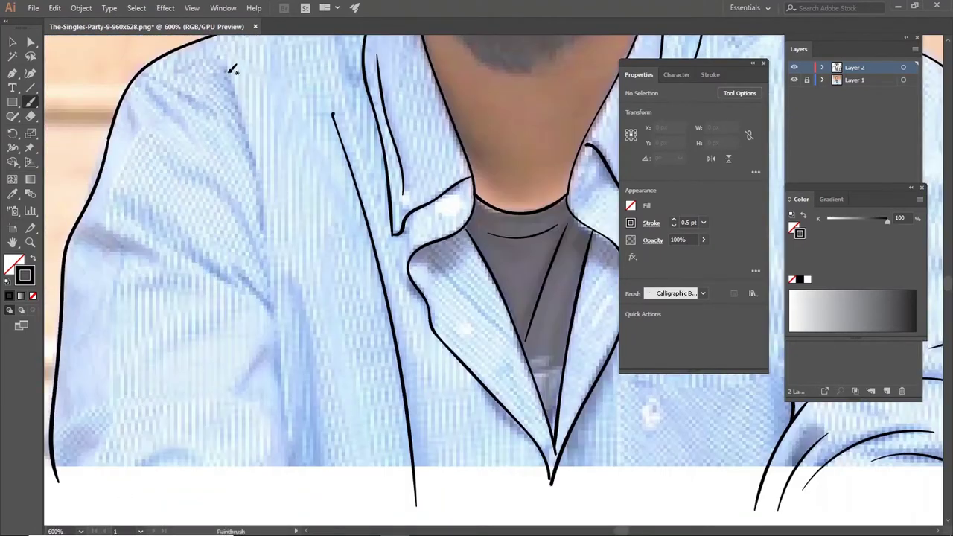
{"action": "left_click_drag", "start_coordinate": [216, 61], "coordinate": [262, 201]}
{"action": "left_click_drag", "start_coordinate": [178, 168], "coordinate": [269, 313]}
{"action": "left_click_drag", "start_coordinate": [83, 237], "coordinate": [176, 288]}
{"action": "left_click_drag", "start_coordinate": [268, 268], "coordinate": [279, 500]}
{"action": "left_click_drag", "start_coordinate": [123, 474], "coordinate": [216, 465]}
{"action": "left_click_drag", "start_coordinate": [436, 210], "coordinate": [469, 195]}
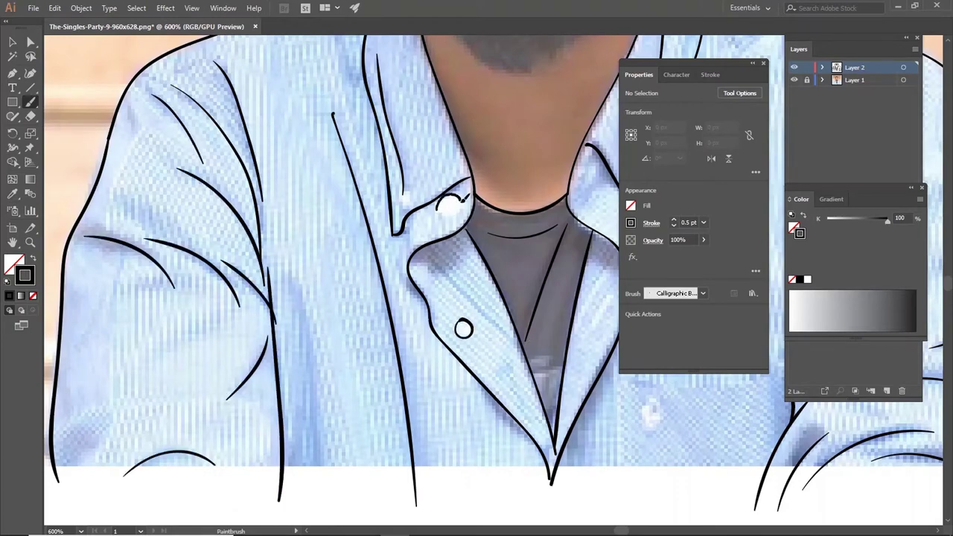
- Draw the chest pocket with its button, a long fold, and both shoulder strokes
{"action": "key", "text": "ctrl+minus"}
{"action": "left_click_drag", "start_coordinate": [520, 381], "coordinate": [383, 513]}
{"action": "left_click_drag", "start_coordinate": [387, 409], "coordinate": [390, 411]}
{"action": "scroll", "coordinate": [391, 417], "scroll_direction": "up", "scroll_amount": 3}
{"action": "left_click_drag", "start_coordinate": [461, 257], "coordinate": [477, 440]}
{"action": "left_click_drag", "start_coordinate": [483, 231], "coordinate": [498, 181]}
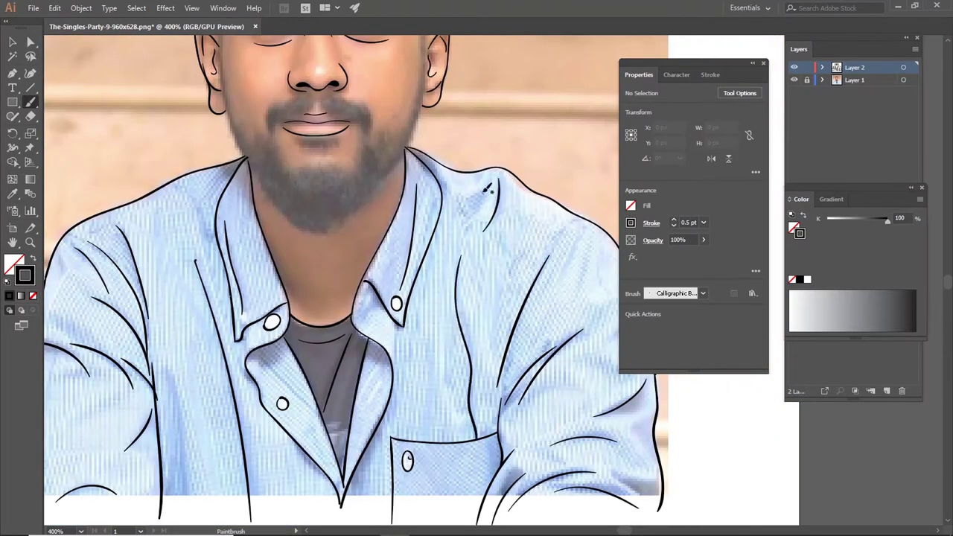
{"action": "left_click_drag", "start_coordinate": [573, 233], "coordinate": [549, 313]}
{"action": "key", "text": "ctrl+minus"}
{"action": "scroll", "coordinate": [476, 268], "scroll_direction": "up", "scroll_amount": 3}
{"action": "key", "text": "ctrl+plus"}
{"action": "key", "text": "ctrl+plus"}
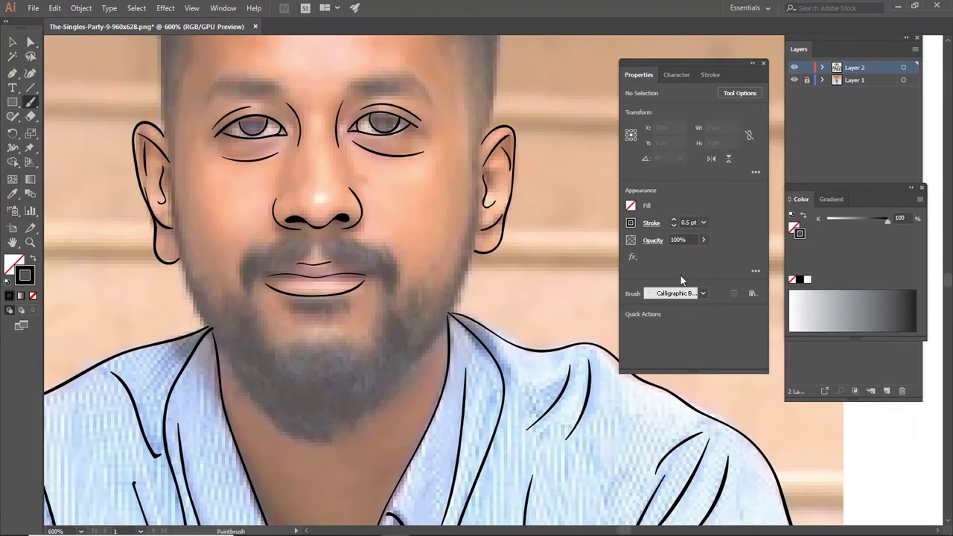
- On a new layer, hatch the sideburn and extend the beard along the jawline
{"action": "left_click", "coordinate": [886, 390]}
{"action": "key", "text": "ctrl+plus"}
{"action": "mouse_move", "coordinate": [459, 253]}
{"action": "left_mouse_down"}
{"action": "mouse_move", "coordinate": [445, 353]}
{"action": "mouse_move", "coordinate": [449, 319]}
{"action": "left_mouse_up"}
{"action": "mouse_move", "coordinate": [439, 365]}
{"action": "left_mouse_down"}
{"action": "mouse_move", "coordinate": [436, 402]}
{"action": "mouse_move", "coordinate": [460, 327]}
{"action": "mouse_move", "coordinate": [447, 387]}
{"action": "mouse_move", "coordinate": [383, 481]}
{"action": "mouse_move", "coordinate": [435, 361]}
{"action": "left_mouse_up"}
{"action": "mouse_move", "coordinate": [432, 305]}
{"action": "left_mouse_down"}
{"action": "mouse_move", "coordinate": [414, 388]}
{"action": "mouse_move", "coordinate": [346, 432]}
{"action": "mouse_move", "coordinate": [294, 428]}
{"action": "mouse_move", "coordinate": [257, 341]}
{"action": "left_mouse_up"}
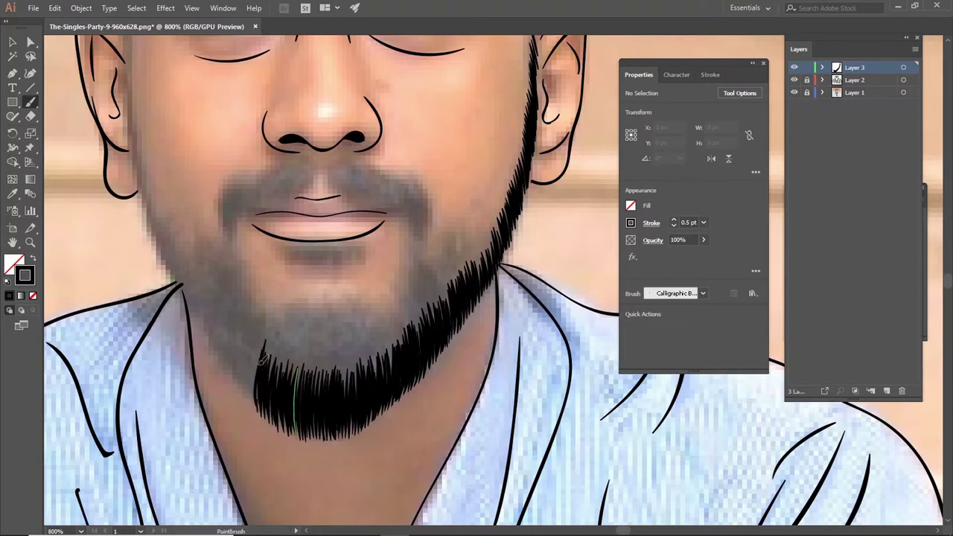
- Continue the beard hatching down the left jaw and across the chin
{"action": "scroll", "coordinate": [160, 194], "scroll_direction": "up", "scroll_amount": 4}
{"action": "left_click_drag", "start_coordinate": [165, 247], "coordinate": [176, 301]}
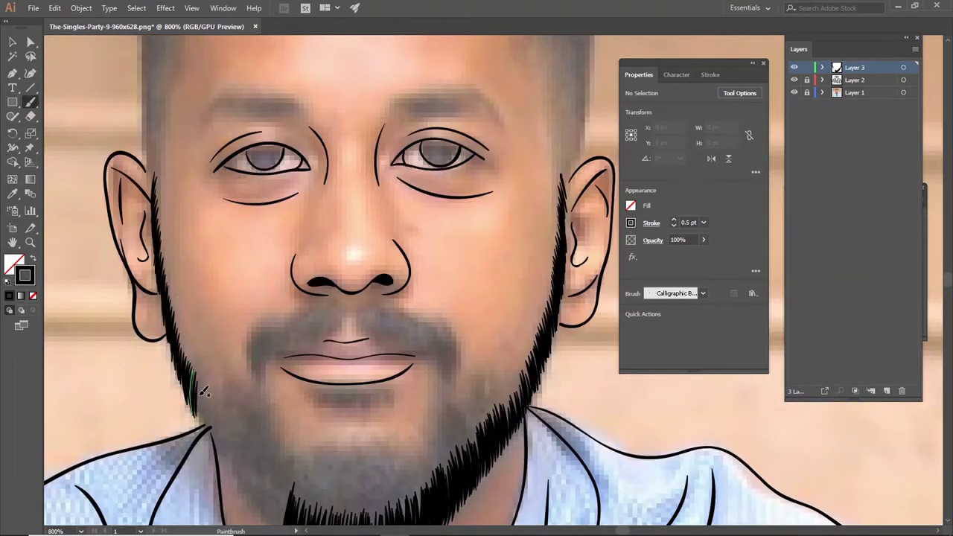
{"action": "mouse_move", "coordinate": [203, 391]}
{"action": "left_mouse_down"}
{"action": "mouse_move", "coordinate": [208, 298]}
{"action": "mouse_move", "coordinate": [224, 350]}
{"action": "mouse_move", "coordinate": [230, 318]}
{"action": "left_mouse_up"}
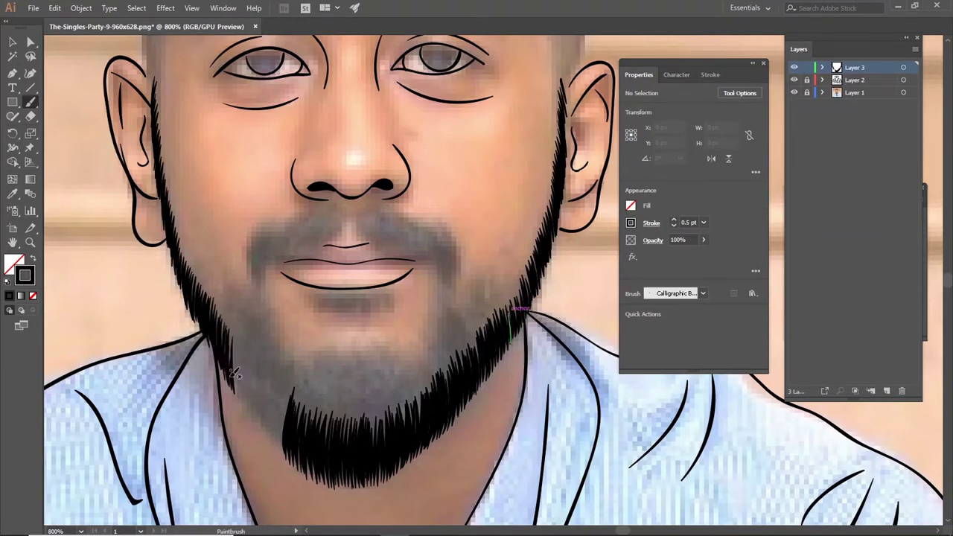
{"action": "mouse_move", "coordinate": [232, 372]}
{"action": "left_mouse_down"}
{"action": "mouse_move", "coordinate": [250, 388]}
{"action": "mouse_move", "coordinate": [265, 437]}
{"action": "left_mouse_up"}
{"action": "left_click_drag", "start_coordinate": [260, 370], "coordinate": [282, 451]}
{"action": "left_click_drag", "start_coordinate": [283, 387], "coordinate": [292, 459]}
{"action": "scroll", "coordinate": [341, 279], "scroll_direction": "up", "scroll_amount": 3}
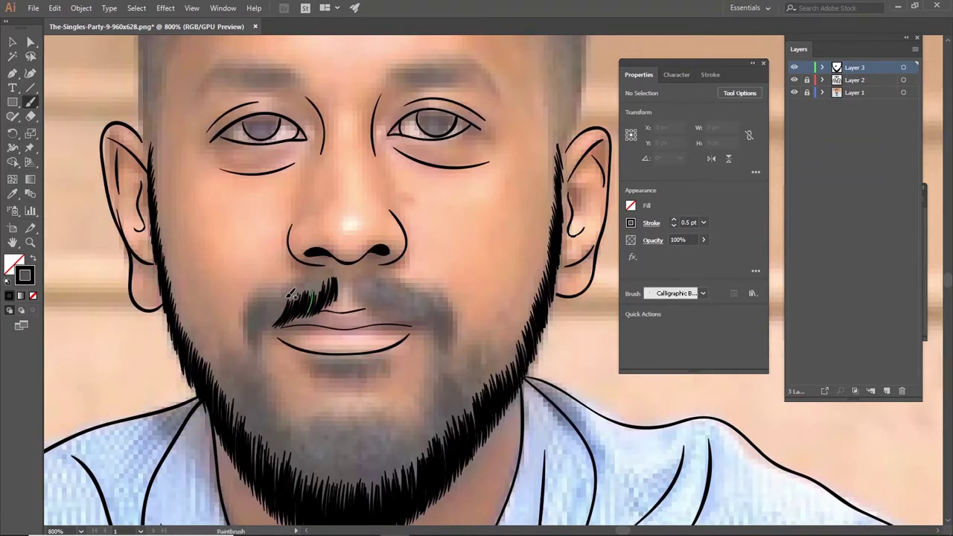
- Hatch a solid mustache above the lip, thickening both ends
{"action": "left_click_drag", "start_coordinate": [256, 336], "coordinate": [260, 306]}
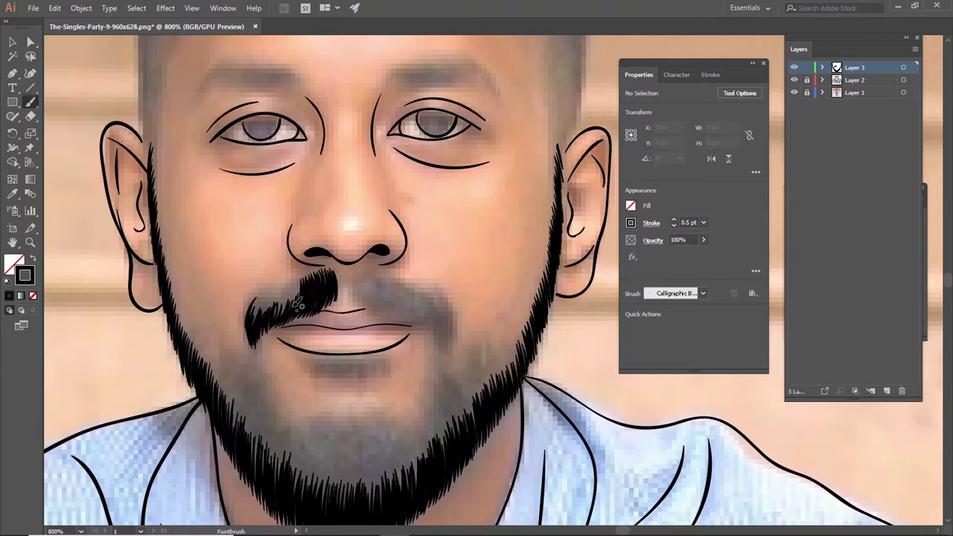
{"action": "left_click_drag", "start_coordinate": [292, 283], "coordinate": [237, 335]}
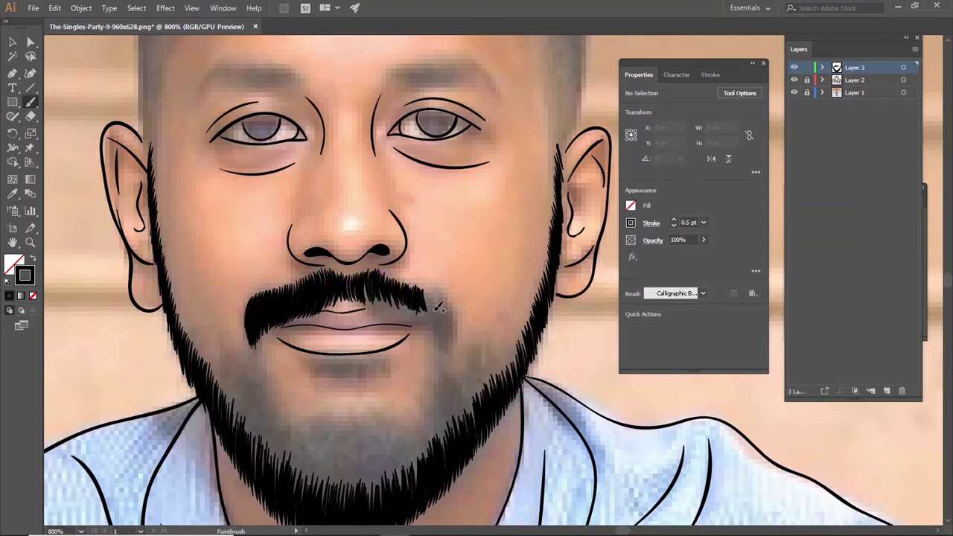
{"action": "left_click_drag", "start_coordinate": [443, 289], "coordinate": [451, 337]}
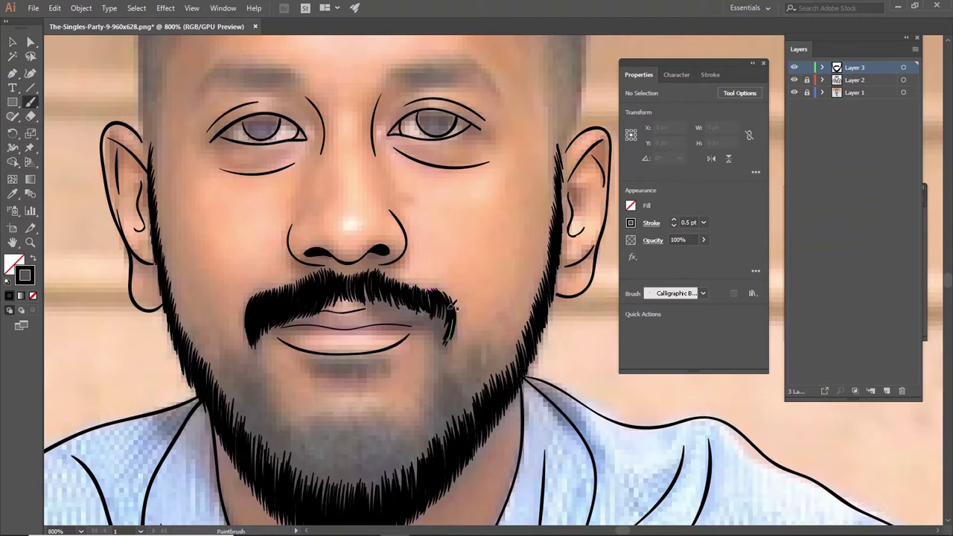
{"action": "left_click_drag", "start_coordinate": [446, 296], "coordinate": [451, 339]}
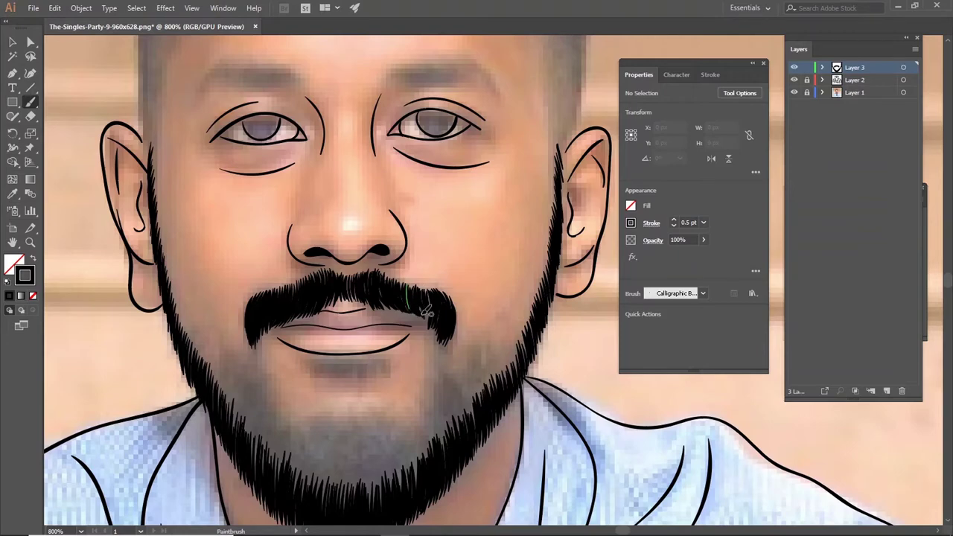
- Fill the chin under the lower lip with vertical beard hairs
{"action": "scroll", "coordinate": [269, 300], "scroll_direction": "down", "scroll_amount": 3}
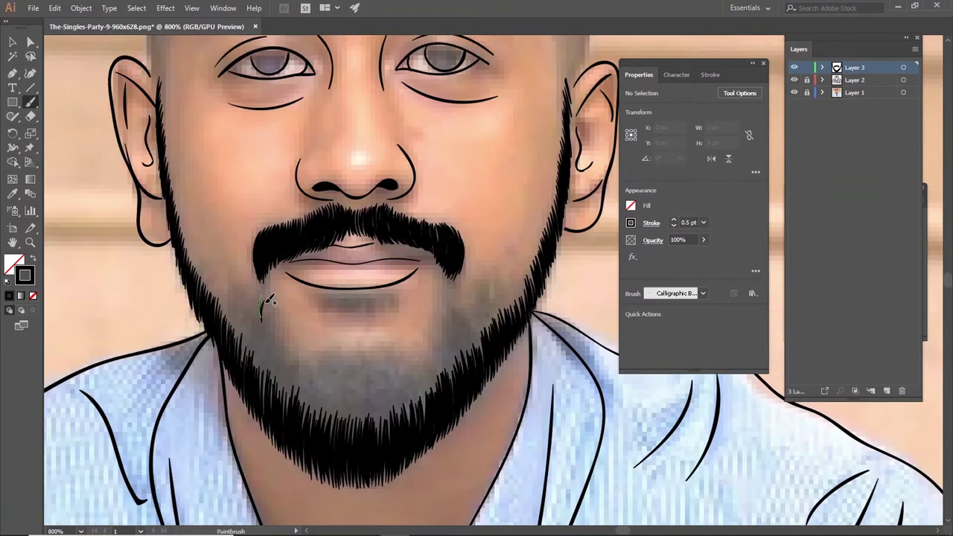
{"action": "left_click_drag", "start_coordinate": [286, 343], "coordinate": [299, 389]}
{"action": "left_click_drag", "start_coordinate": [357, 362], "coordinate": [355, 406]}
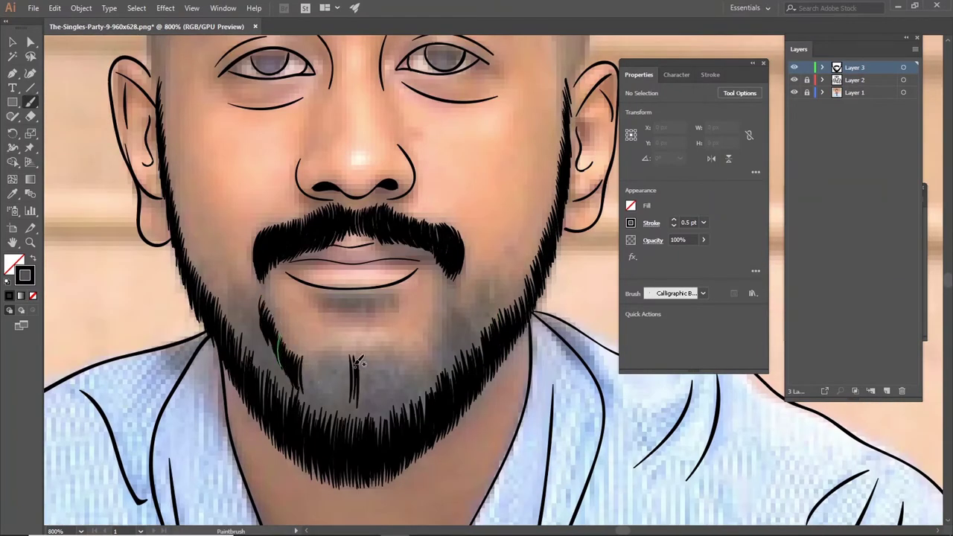
{"action": "left_click_drag", "start_coordinate": [350, 356], "coordinate": [348, 405]}
{"action": "left_click_drag", "start_coordinate": [341, 355], "coordinate": [333, 409]}
{"action": "left_click_drag", "start_coordinate": [327, 359], "coordinate": [324, 411]}
{"action": "left_click_drag", "start_coordinate": [315, 362], "coordinate": [313, 414]}
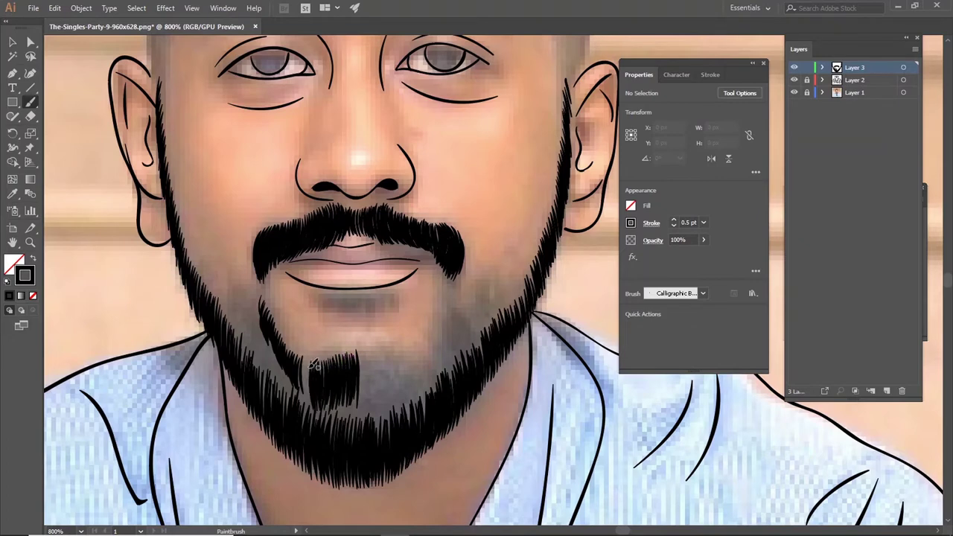
- Add beard hairs along the right jaw and chin
{"action": "left_click_drag", "start_coordinate": [504, 305], "coordinate": [449, 341]}
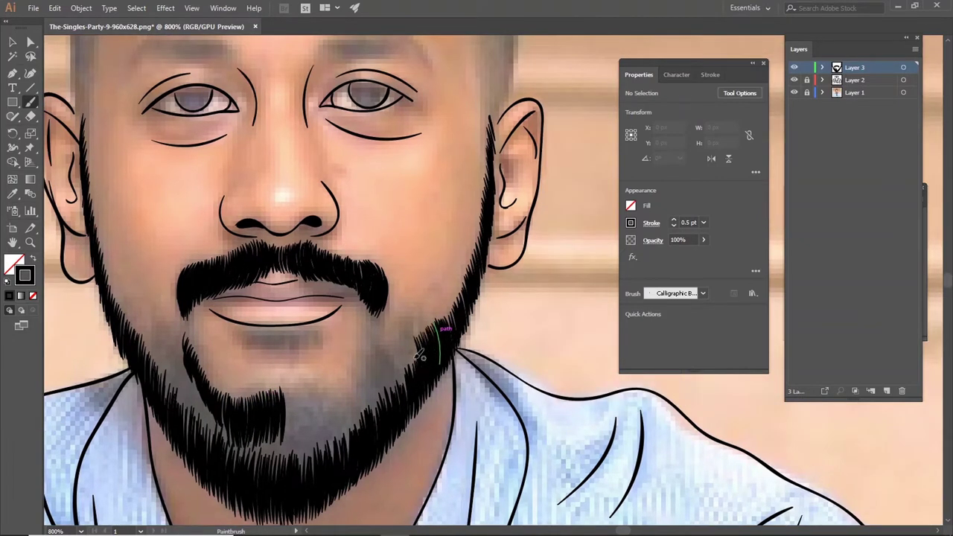
{"action": "left_click_drag", "start_coordinate": [412, 350], "coordinate": [399, 393]}
{"action": "left_click_drag", "start_coordinate": [407, 354], "coordinate": [385, 408]}
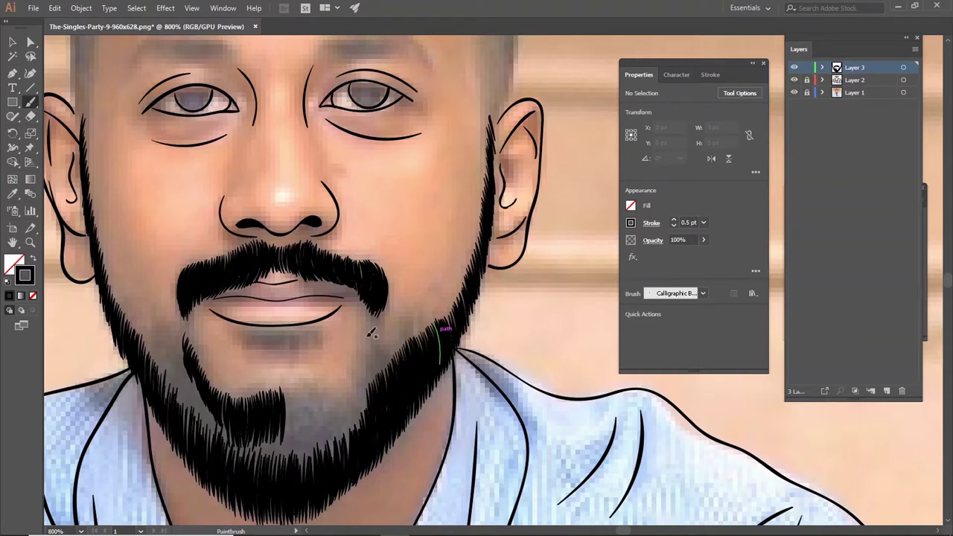
{"action": "left_click_drag", "start_coordinate": [374, 329], "coordinate": [367, 417]}
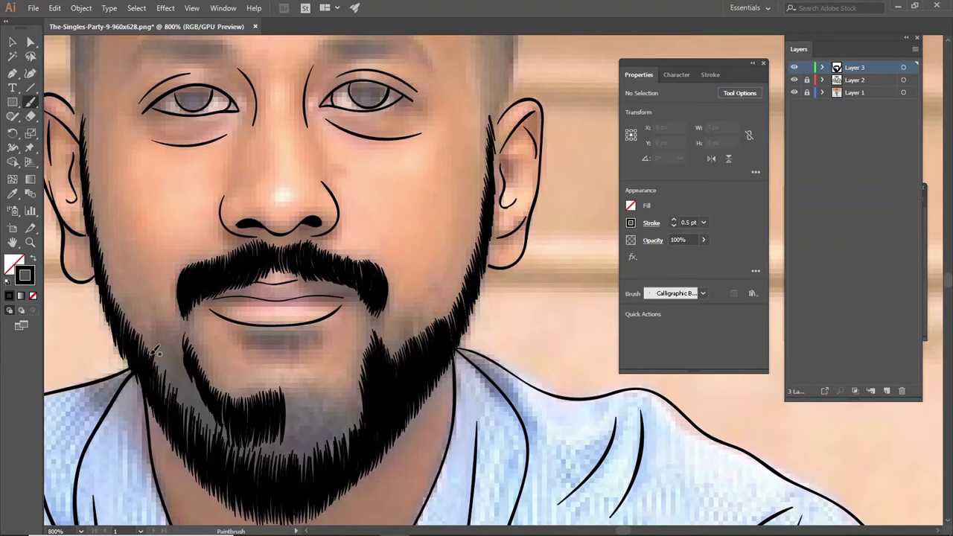
- Close the remaining gaps on both sides of the chin with hair strokes
{"action": "left_click_drag", "start_coordinate": [176, 368], "coordinate": [195, 411]}
{"action": "left_click_drag", "start_coordinate": [181, 340], "coordinate": [200, 434]}
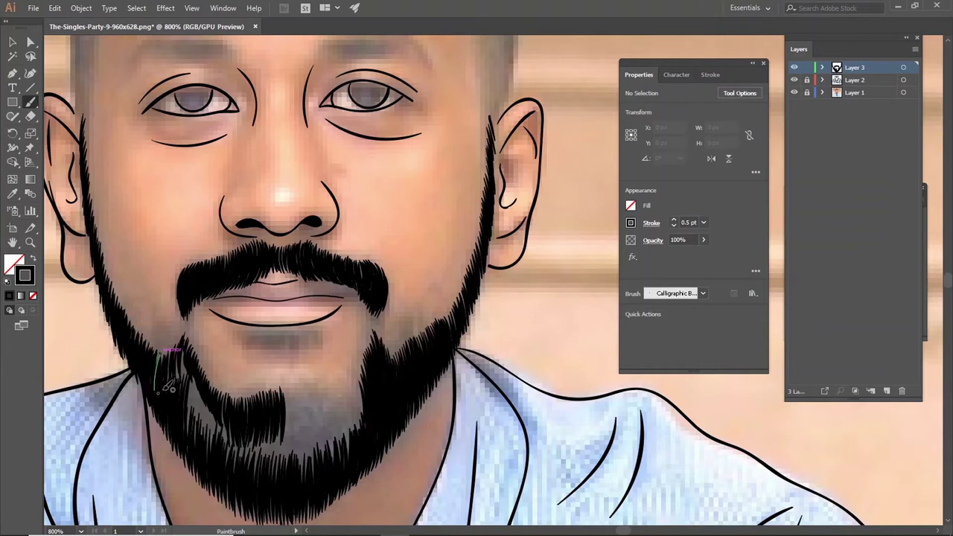
{"action": "left_click_drag", "start_coordinate": [195, 385], "coordinate": [204, 435]}
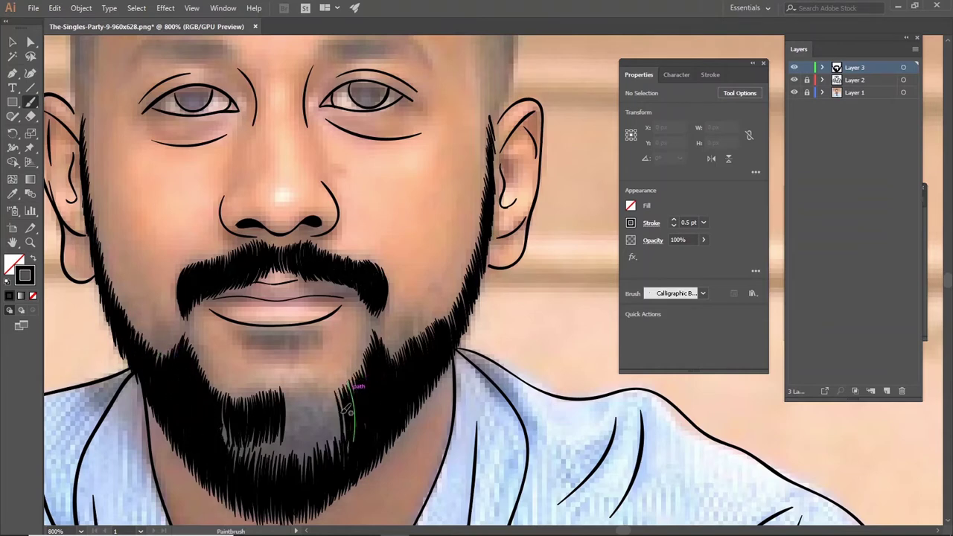
{"action": "mouse_move", "coordinate": [342, 389]}
{"action": "left_mouse_down"}
{"action": "mouse_move", "coordinate": [347, 450]}
{"action": "mouse_move", "coordinate": [319, 461]}
{"action": "left_mouse_up"}
{"action": "left_click_drag", "start_coordinate": [311, 384], "coordinate": [303, 466]}
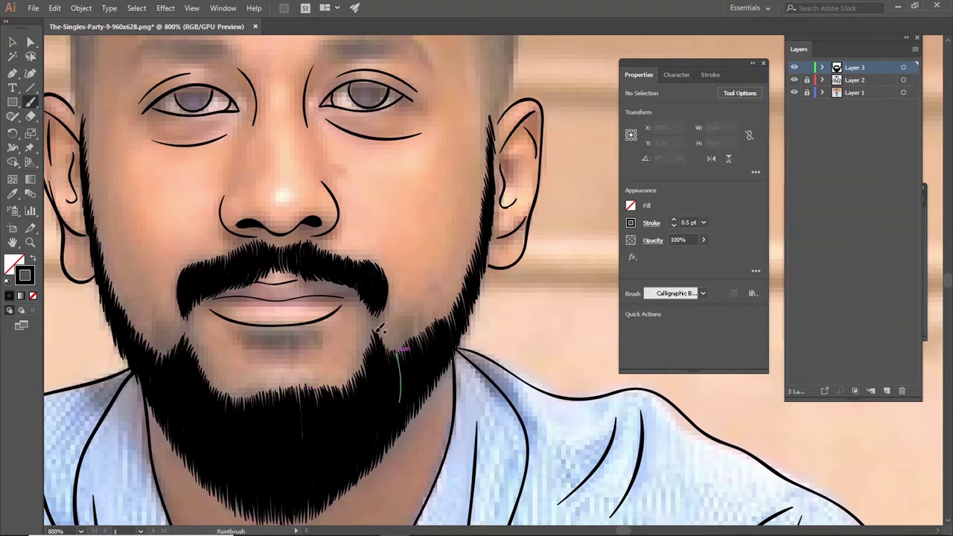
{"action": "left_click_drag", "start_coordinate": [347, 393], "coordinate": [347, 441]}
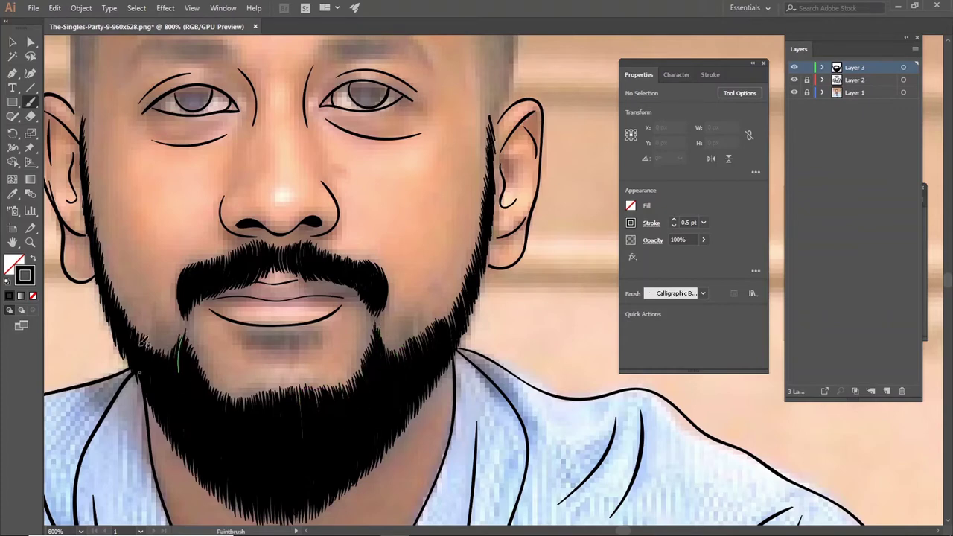
{"action": "key", "text": "ctrl+minus"}
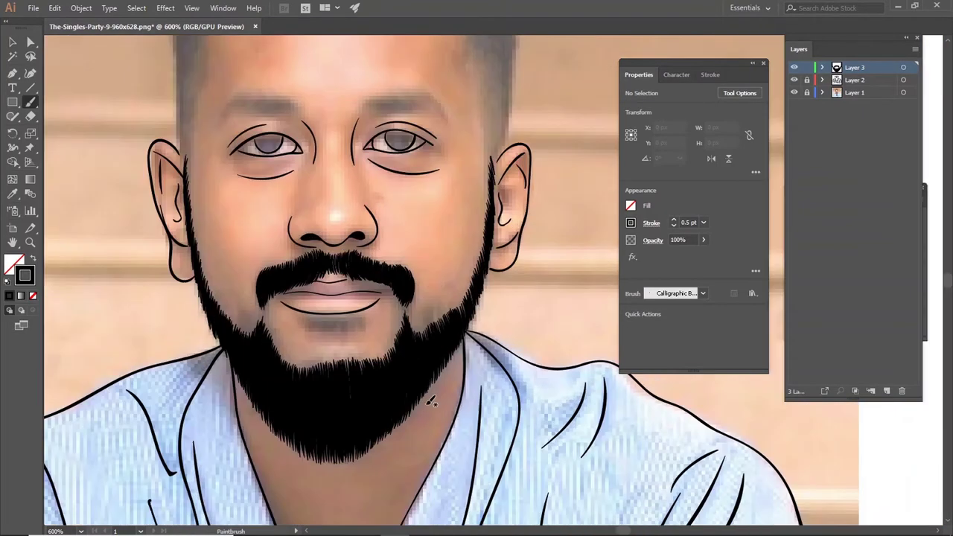
- Paint thick hair strokes up the left side of the face as a sideburn
{"action": "key", "text": "ctrl+plus"}
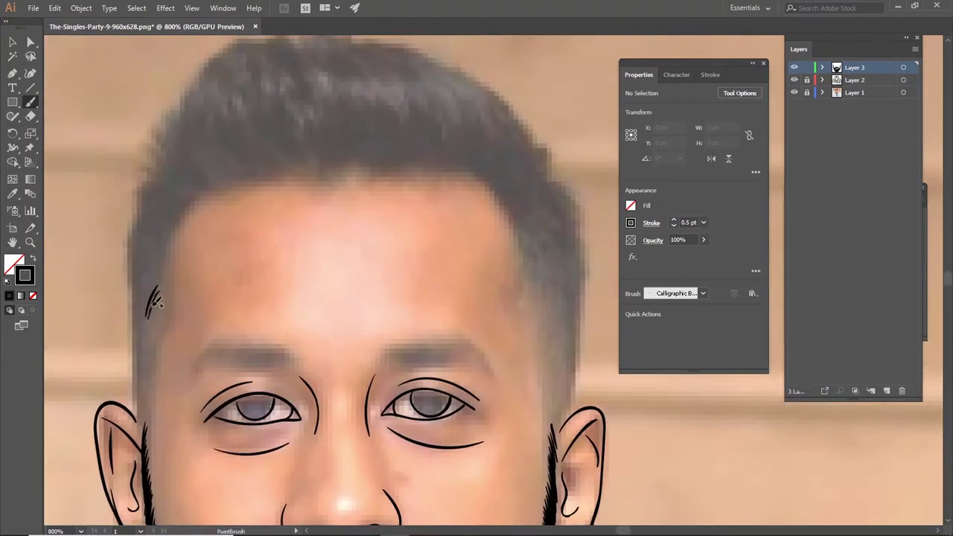
{"action": "mouse_move", "coordinate": [154, 300]}
{"action": "left_mouse_down"}
{"action": "mouse_move", "coordinate": [143, 435]}
{"action": "mouse_move", "coordinate": [134, 425]}
{"action": "mouse_move", "coordinate": [154, 396]}
{"action": "left_mouse_up"}
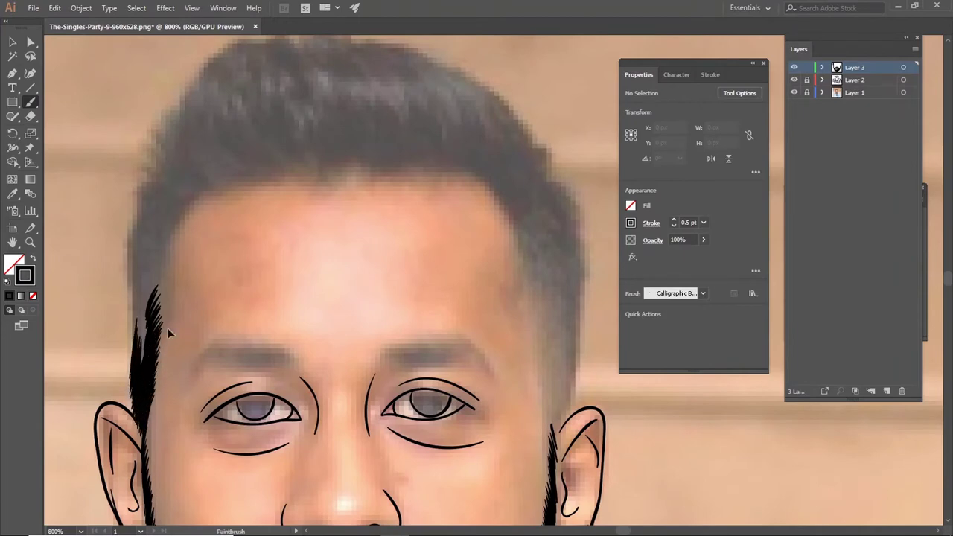
- Paint spiky strokes thickening the left sideburn and left hair edge
{"action": "left_click_drag", "start_coordinate": [167, 298], "coordinate": [142, 342]}
{"action": "left_click_drag", "start_coordinate": [151, 272], "coordinate": [139, 383]}
{"action": "left_click_drag", "start_coordinate": [152, 182], "coordinate": [145, 313]}
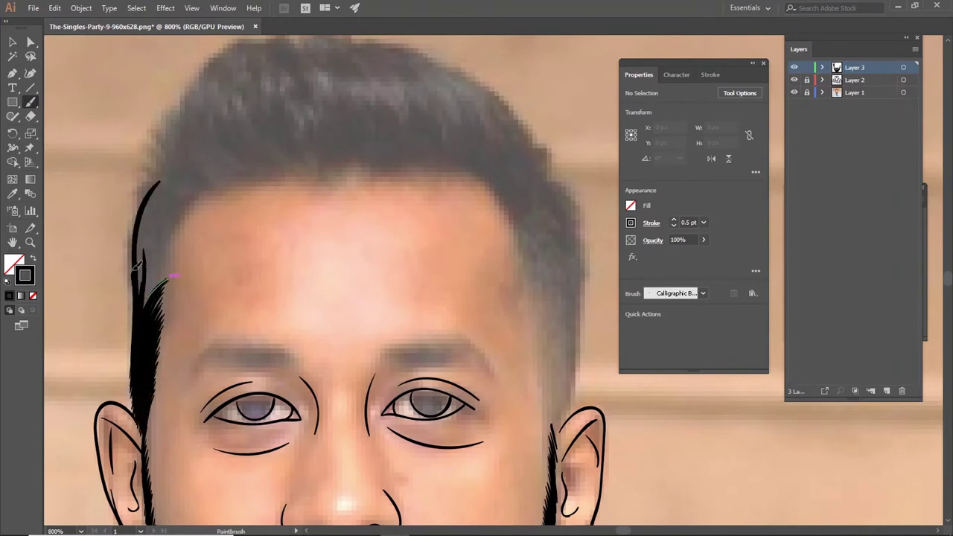
{"action": "left_click_drag", "start_coordinate": [179, 141], "coordinate": [149, 279]}
{"action": "left_click_drag", "start_coordinate": [215, 184], "coordinate": [146, 328]}
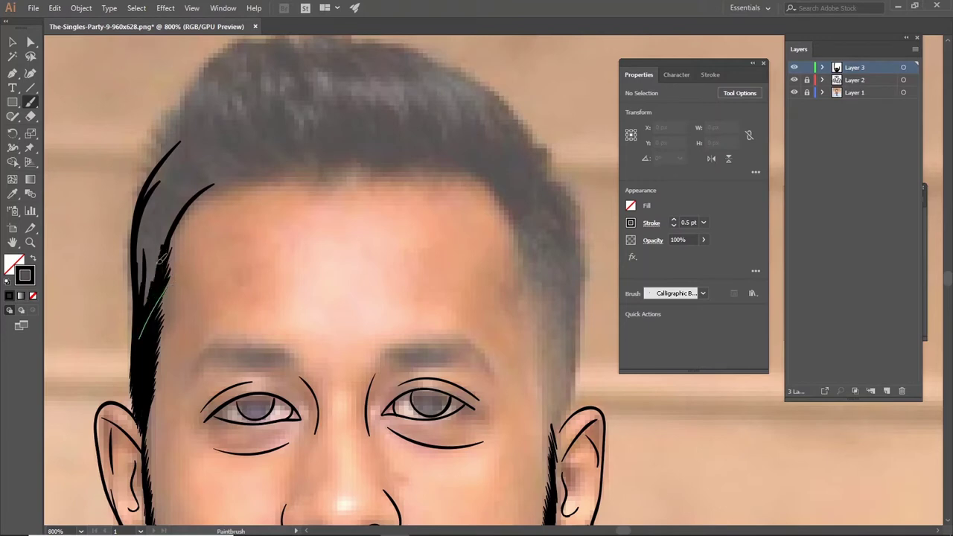
{"action": "left_click_drag", "start_coordinate": [164, 197], "coordinate": [139, 305]}
- Paint hair strokes along the right hairline down to the ear and the right sideburn
{"action": "mouse_move", "coordinate": [485, 181]}
{"action": "left_mouse_down"}
{"action": "mouse_move", "coordinate": [365, 144]}
{"action": "mouse_move", "coordinate": [417, 276]}
{"action": "left_mouse_up"}
{"action": "left_click_drag", "start_coordinate": [398, 216], "coordinate": [423, 309]}
{"action": "left_click_drag", "start_coordinate": [402, 238], "coordinate": [425, 331]}
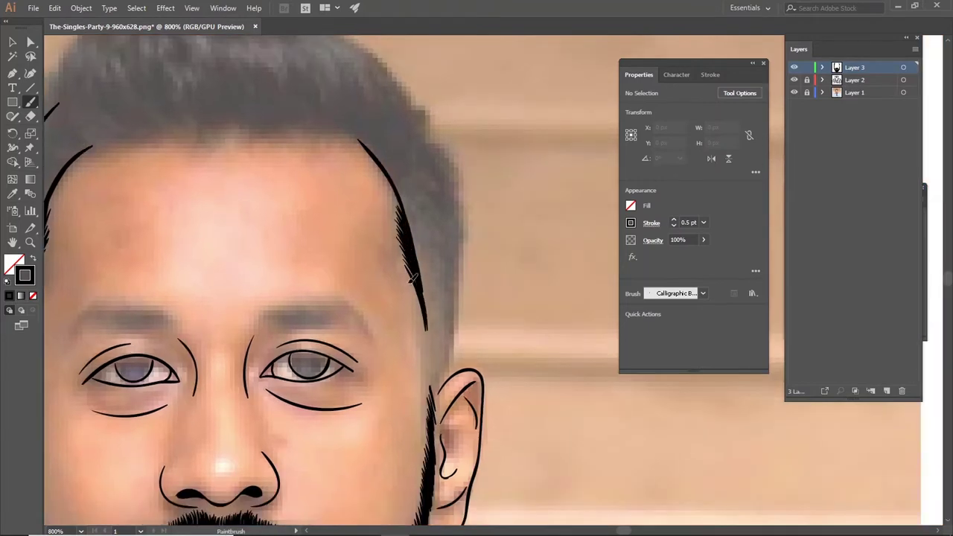
{"action": "left_click_drag", "start_coordinate": [411, 283], "coordinate": [439, 406]}
{"action": "mouse_move", "coordinate": [421, 328]}
{"action": "left_mouse_down"}
{"action": "mouse_move", "coordinate": [447, 406]}
{"action": "mouse_move", "coordinate": [430, 302]}
{"action": "left_mouse_up"}
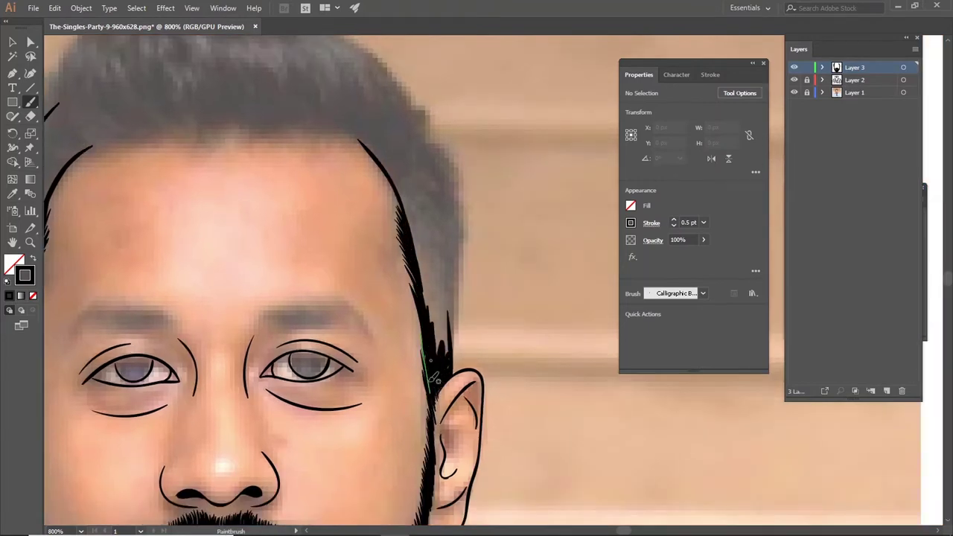
{"action": "left_click_drag", "start_coordinate": [457, 257], "coordinate": [445, 372]}
{"action": "left_click_drag", "start_coordinate": [471, 204], "coordinate": [450, 342]}
{"action": "left_click_drag", "start_coordinate": [428, 136], "coordinate": [468, 224]}
- Add strokes along the left hairline, left sideburn and top-right hairline
{"action": "left_click_drag", "start_coordinate": [460, 322], "coordinate": [557, 389]}
{"action": "left_click_drag", "start_coordinate": [112, 279], "coordinate": [104, 390]}
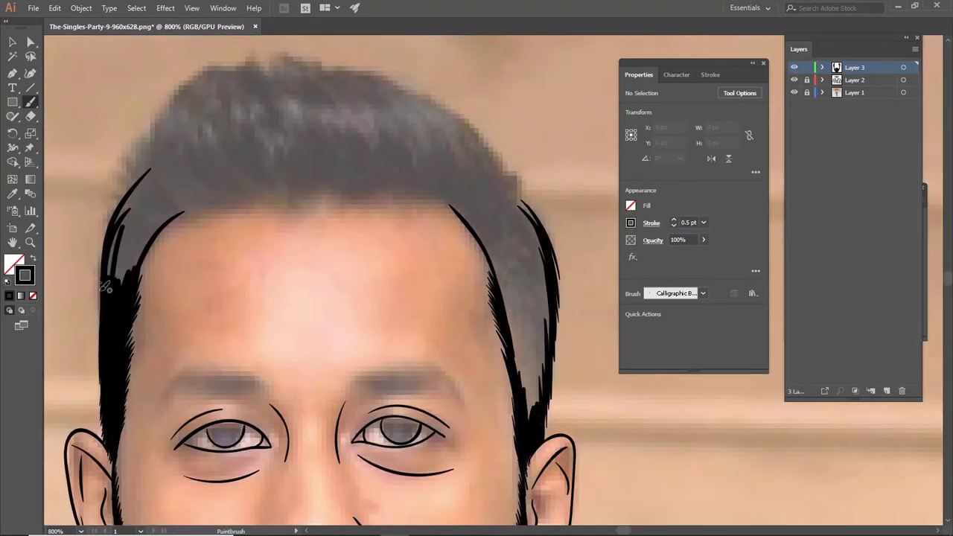
{"action": "left_click_drag", "start_coordinate": [123, 189], "coordinate": [100, 394]}
{"action": "left_click_drag", "start_coordinate": [160, 161], "coordinate": [105, 274]}
{"action": "left_click_drag", "start_coordinate": [442, 193], "coordinate": [540, 224]}
{"action": "left_click_drag", "start_coordinate": [184, 213], "coordinate": [152, 257]}
- At 1 pt brush weight, outline the top of the hair to the right temple
{"action": "left_click", "coordinate": [703, 222]}
{"action": "left_click", "coordinate": [715, 268]}
{"action": "left_click_drag", "start_coordinate": [173, 212], "coordinate": [119, 283]}
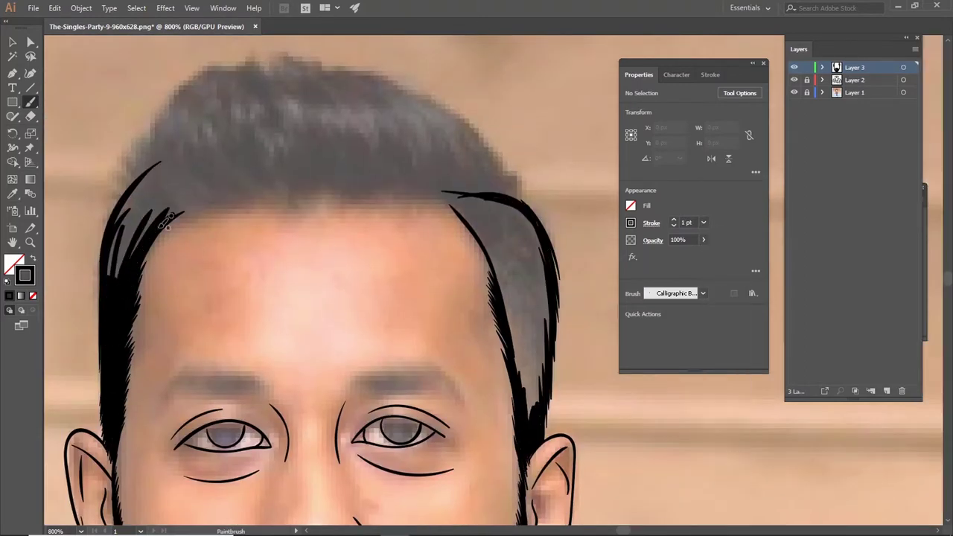
{"action": "mouse_move", "coordinate": [157, 166]}
{"action": "left_mouse_down"}
{"action": "mouse_move", "coordinate": [115, 223]}
{"action": "mouse_move", "coordinate": [518, 195]}
{"action": "left_mouse_up"}
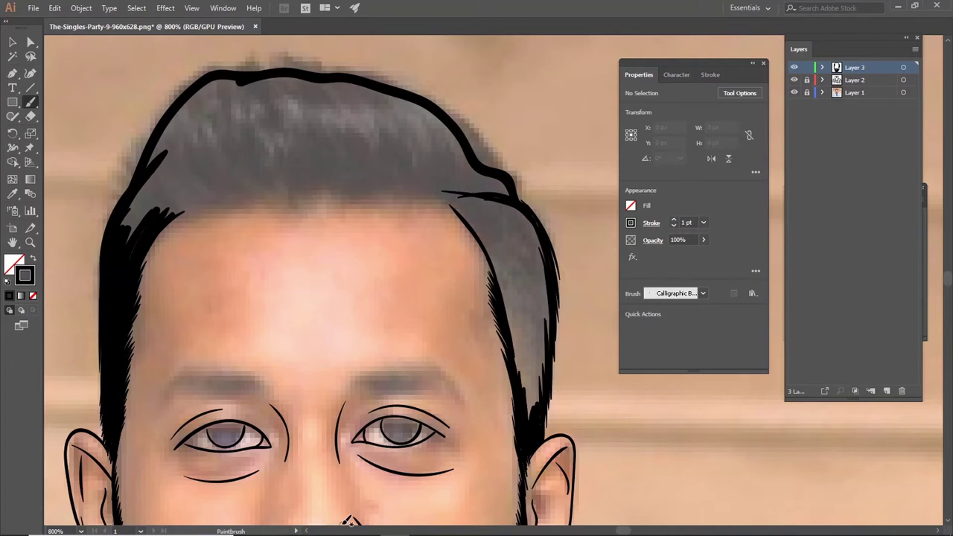
{"action": "left_click_drag", "start_coordinate": [215, 112], "coordinate": [128, 237]}
{"action": "mouse_move", "coordinate": [250, 80]}
{"action": "left_mouse_down"}
{"action": "mouse_move", "coordinate": [147, 167]}
{"action": "mouse_move", "coordinate": [518, 196]}
{"action": "left_mouse_up"}
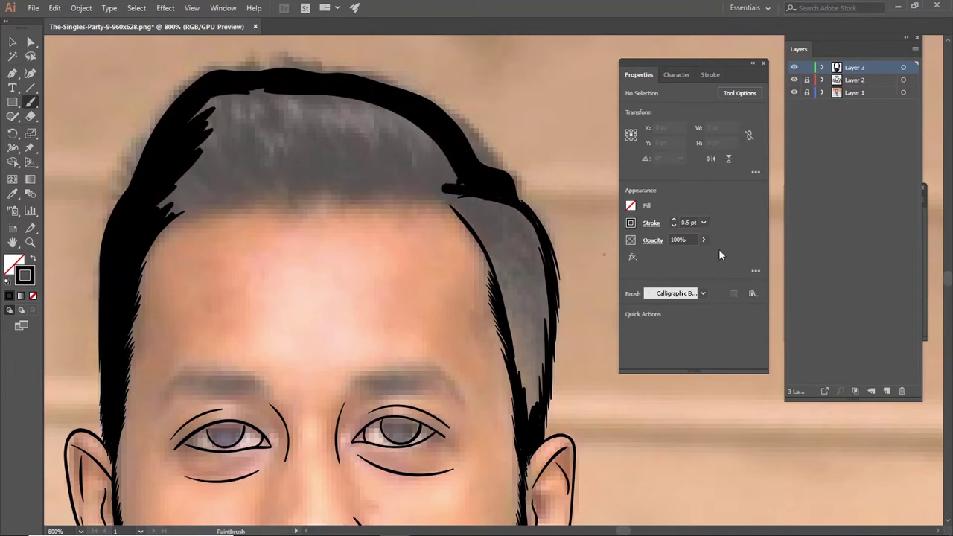
- Add thin 1 pt hair strands at the left and top-left hairline
{"action": "mouse_move", "coordinate": [152, 121]}
{"action": "left_mouse_down"}
{"action": "mouse_move", "coordinate": [131, 197]}
{"action": "mouse_move", "coordinate": [130, 177]}
{"action": "left_mouse_up"}
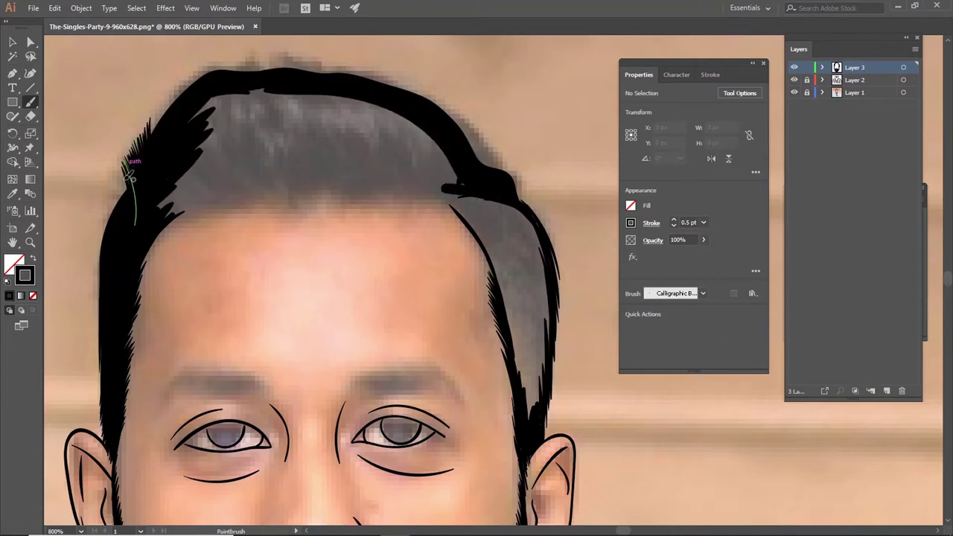
{"action": "left_click_drag", "start_coordinate": [109, 222], "coordinate": [131, 186]}
{"action": "left_click_drag", "start_coordinate": [298, 224], "coordinate": [264, 318]}
{"action": "left_click", "coordinate": [703, 222]}
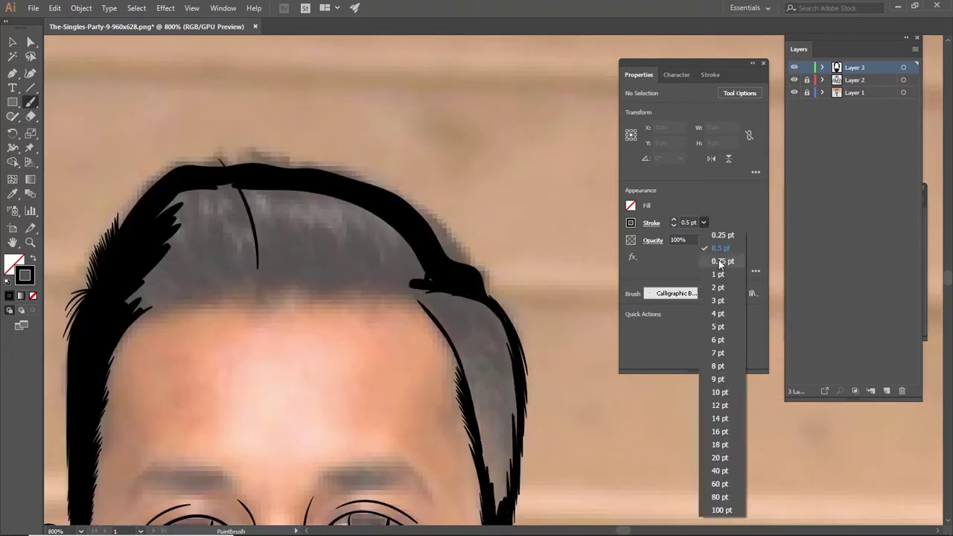
{"action": "left_click", "coordinate": [715, 267]}
{"action": "mouse_move", "coordinate": [257, 265]}
{"action": "left_mouse_down"}
{"action": "mouse_move", "coordinate": [223, 177]}
{"action": "mouse_move", "coordinate": [197, 156]}
{"action": "left_mouse_up"}
{"action": "left_click_drag", "start_coordinate": [238, 227], "coordinate": [179, 158]}
{"action": "left_click_drag", "start_coordinate": [246, 208], "coordinate": [149, 173]}
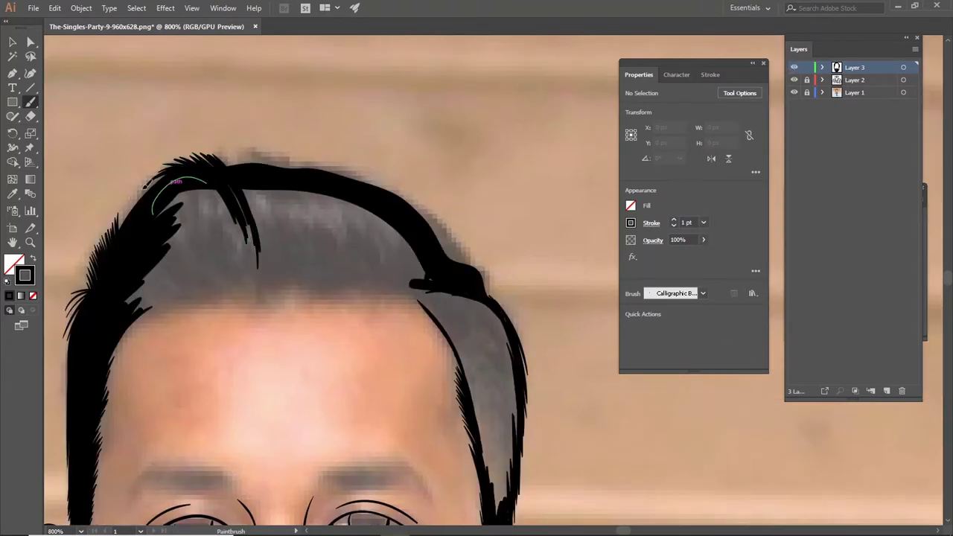
{"action": "mouse_move", "coordinate": [153, 213]}
{"action": "left_mouse_down"}
{"action": "mouse_move", "coordinate": [173, 180]}
{"action": "mouse_move", "coordinate": [134, 172]}
{"action": "left_mouse_up"}
- Paint more strands along the left hairline and across the crown
{"action": "left_click_drag", "start_coordinate": [198, 239], "coordinate": [128, 180]}
{"action": "left_click_drag", "start_coordinate": [183, 254], "coordinate": [121, 199]}
{"action": "left_click_drag", "start_coordinate": [153, 284], "coordinate": [117, 207]}
{"action": "left_click_drag", "start_coordinate": [313, 281], "coordinate": [246, 152]}
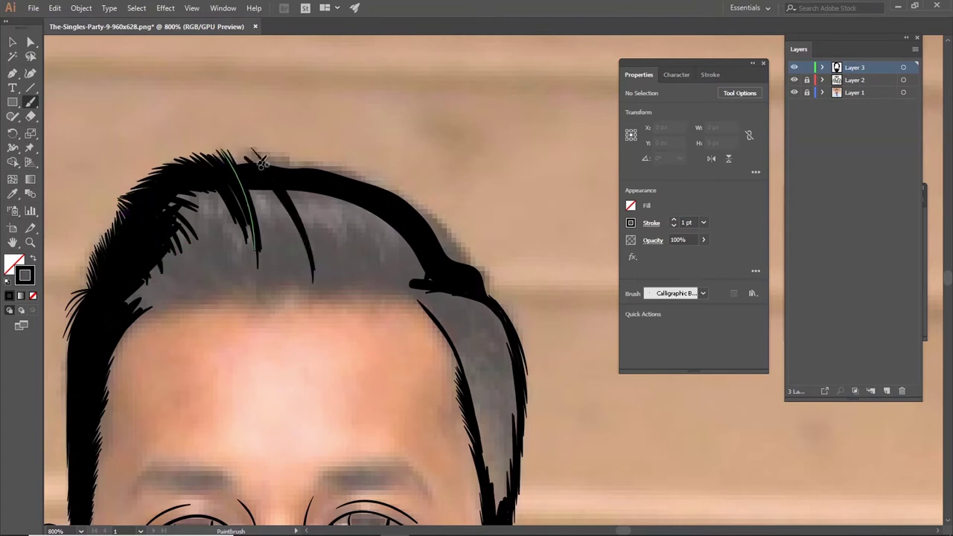
{"action": "left_click_drag", "start_coordinate": [302, 253], "coordinate": [239, 156]}
{"action": "left_click_drag", "start_coordinate": [257, 246], "coordinate": [227, 152]}
{"action": "left_click_drag", "start_coordinate": [306, 257], "coordinate": [268, 149]}
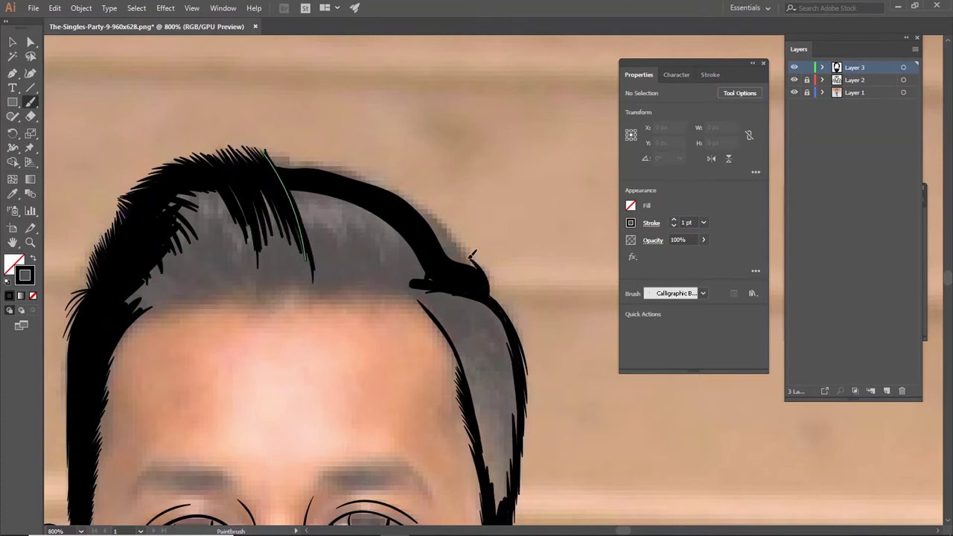
- Paint strands along the right crown near the cowlick and the top of the hair
{"action": "left_click_drag", "start_coordinate": [483, 297], "coordinate": [456, 233]}
{"action": "left_click_drag", "start_coordinate": [475, 265], "coordinate": [398, 188]}
{"action": "left_click_drag", "start_coordinate": [426, 244], "coordinate": [357, 165]}
{"action": "left_click_drag", "start_coordinate": [388, 204], "coordinate": [327, 157]}
{"action": "left_click_drag", "start_coordinate": [305, 212], "coordinate": [282, 152]}
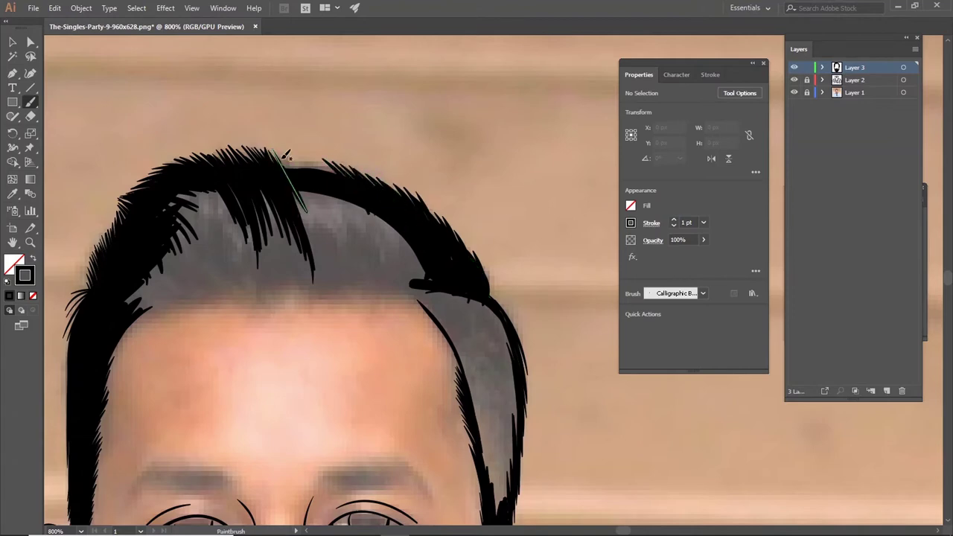
{"action": "left_click_drag", "start_coordinate": [312, 230], "coordinate": [287, 153]}
{"action": "mouse_move", "coordinate": [356, 240]}
{"action": "left_mouse_down"}
{"action": "mouse_move", "coordinate": [320, 158]}
{"action": "mouse_move", "coordinate": [298, 155]}
{"action": "mouse_move", "coordinate": [323, 160]}
{"action": "left_mouse_up"}
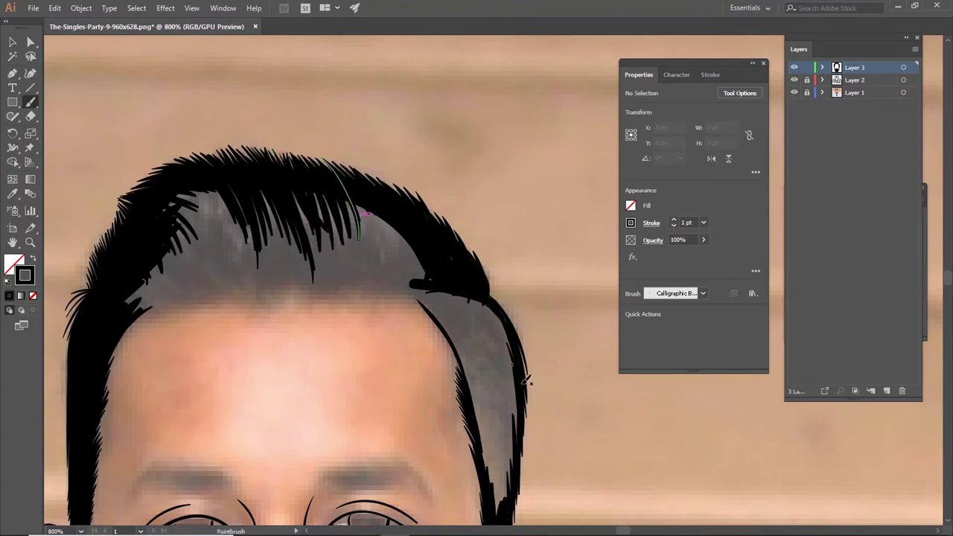
- Fill in the right side of the hair and draw the hairline along the forehead
{"action": "left_click_drag", "start_coordinate": [521, 376], "coordinate": [500, 514]}
{"action": "left_click_drag", "start_coordinate": [513, 477], "coordinate": [450, 298]}
{"action": "left_click_drag", "start_coordinate": [491, 447], "coordinate": [413, 285]}
{"action": "left_click_drag", "start_coordinate": [133, 302], "coordinate": [417, 292]}
{"action": "mouse_move", "coordinate": [86, 421]}
{"action": "left_mouse_down"}
{"action": "mouse_move", "coordinate": [172, 283]}
{"action": "mouse_move", "coordinate": [429, 303]}
{"action": "left_mouse_up"}
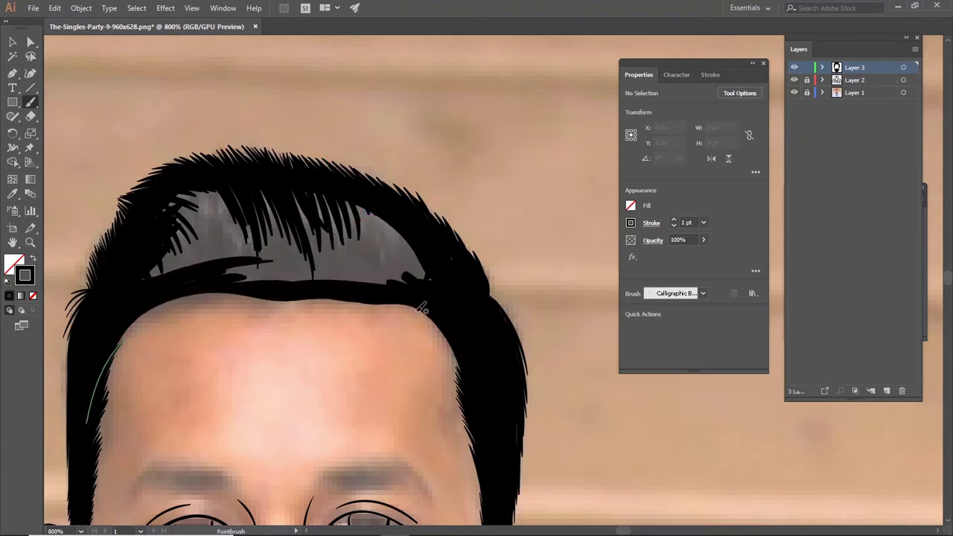
{"action": "left_click_drag", "start_coordinate": [358, 235], "coordinate": [417, 306]}
- Fill the grey gaps above the forehead hairline with black strokes
{"action": "mouse_move", "coordinate": [152, 309]}
{"action": "left_mouse_down"}
{"action": "mouse_move", "coordinate": [135, 262]}
{"action": "mouse_move", "coordinate": [165, 305]}
{"action": "left_mouse_up"}
{"action": "mouse_move", "coordinate": [184, 242]}
{"action": "left_mouse_down"}
{"action": "mouse_move", "coordinate": [195, 306]}
{"action": "mouse_move", "coordinate": [246, 299]}
{"action": "left_mouse_up"}
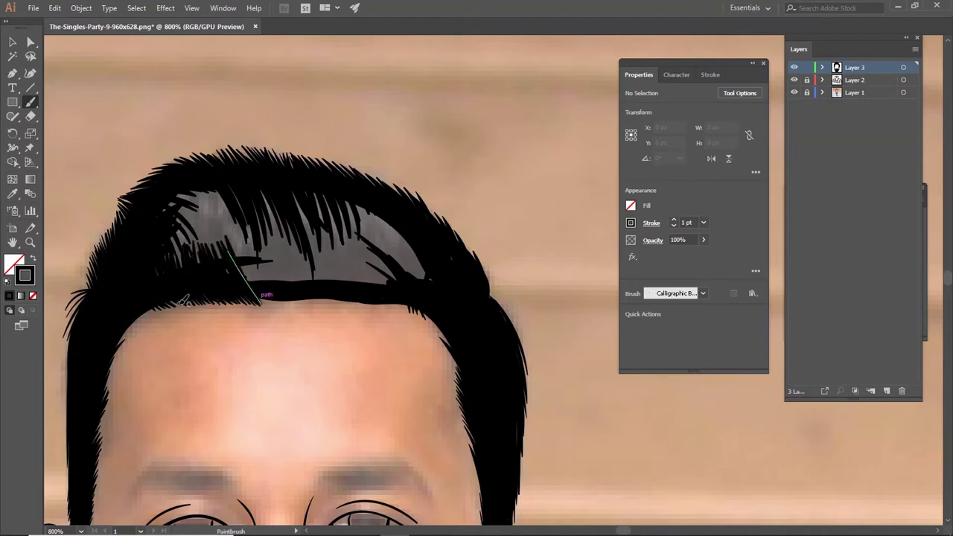
{"action": "left_click_drag", "start_coordinate": [225, 253], "coordinate": [268, 299]}
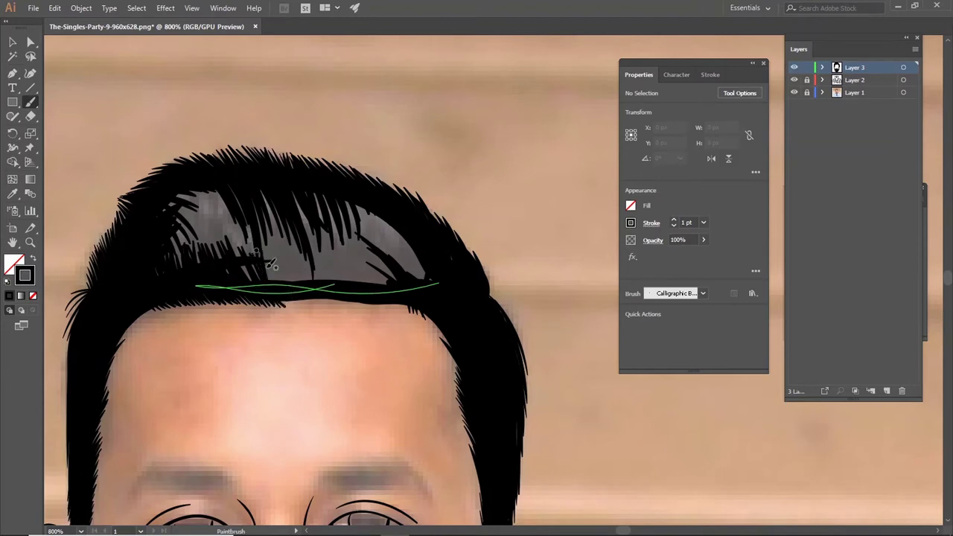
{"action": "left_click_drag", "start_coordinate": [272, 265], "coordinate": [409, 298]}
{"action": "mouse_move", "coordinate": [351, 246]}
{"action": "left_mouse_down"}
{"action": "mouse_move", "coordinate": [384, 307]}
{"action": "mouse_move", "coordinate": [346, 306]}
{"action": "left_mouse_up"}
{"action": "mouse_move", "coordinate": [318, 259]}
{"action": "left_mouse_down"}
{"action": "mouse_move", "coordinate": [335, 304]}
{"action": "mouse_move", "coordinate": [328, 306]}
{"action": "left_mouse_up"}
{"action": "mouse_move", "coordinate": [287, 251]}
{"action": "left_mouse_down"}
{"action": "mouse_move", "coordinate": [320, 305]}
{"action": "mouse_move", "coordinate": [311, 309]}
{"action": "left_mouse_up"}
{"action": "scroll", "coordinate": [332, 306], "scroll_direction": "up", "scroll_amount": 1}
{"action": "scroll", "coordinate": [240, 304], "scroll_direction": "down", "scroll_amount": 1}
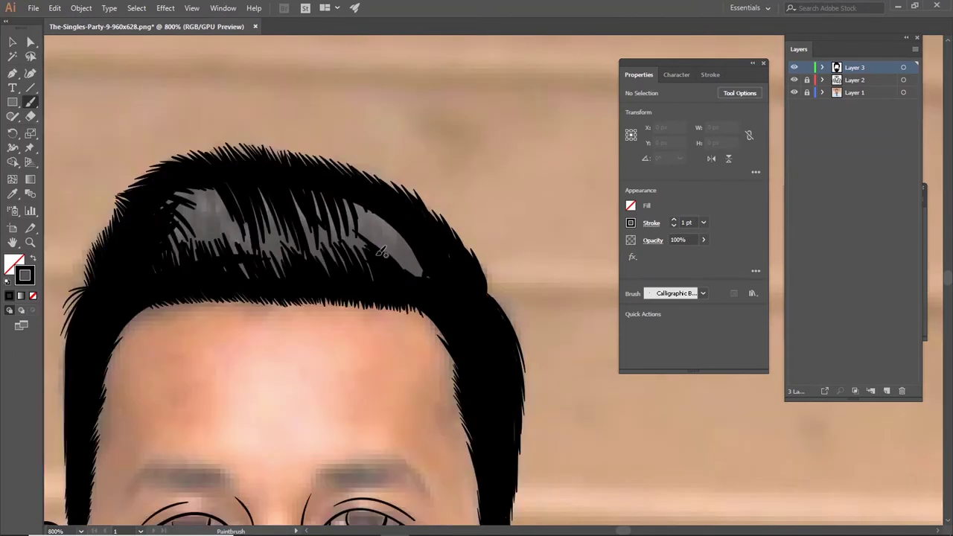
{"action": "left_click_drag", "start_coordinate": [415, 307], "coordinate": [356, 239]}
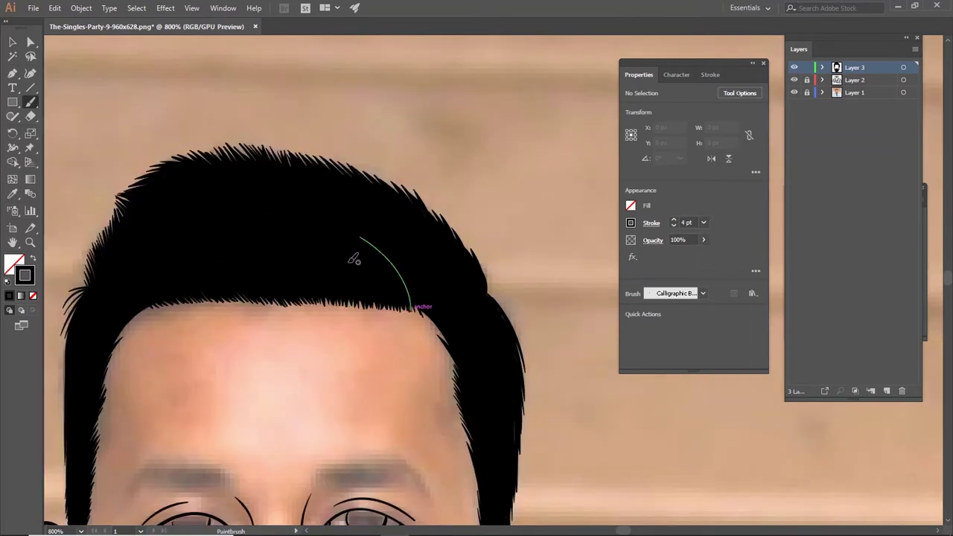
{"action": "scroll", "coordinate": [355, 259], "scroll_direction": "down", "scroll_amount": 5}
- On a new layer with 0.5 pt strokes, paint the bushy right eyebrow
{"action": "left_click", "coordinate": [703, 221]}
{"action": "left_click", "coordinate": [719, 249]}
{"action": "left_click", "coordinate": [887, 390]}
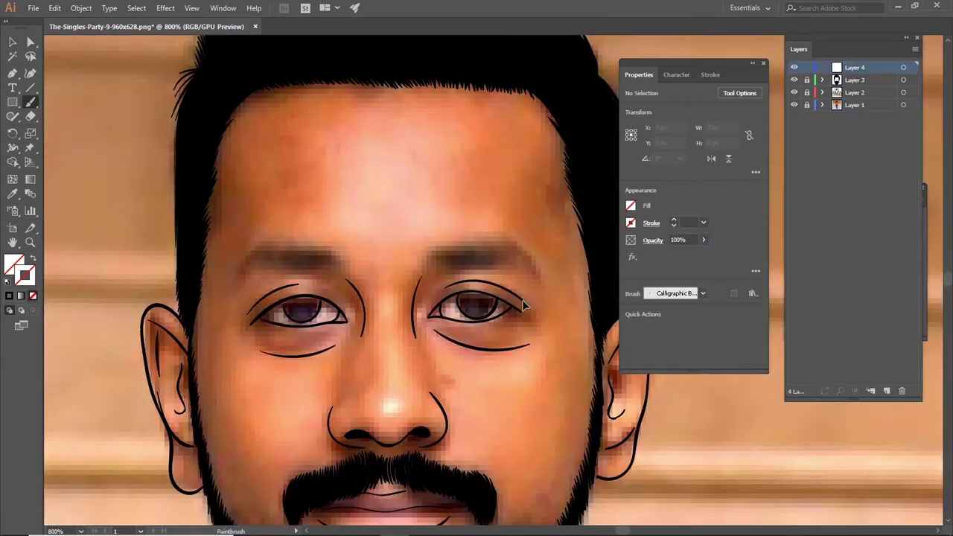
{"action": "key", "text": "ctrl+plus"}
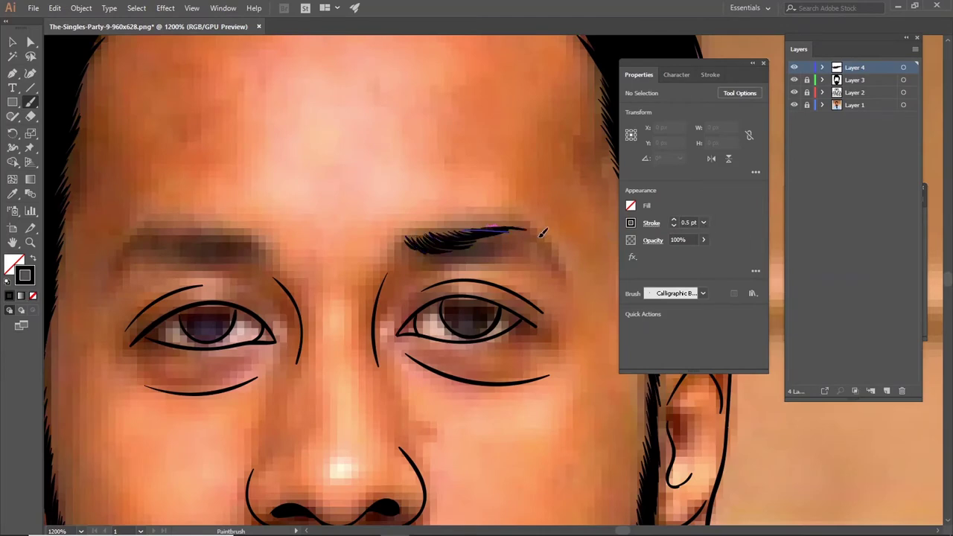
{"action": "left_click_drag", "start_coordinate": [542, 233], "coordinate": [543, 236]}
{"action": "key", "text": "ctrl+plus"}
{"action": "left_click_drag", "start_coordinate": [493, 212], "coordinate": [565, 245]}
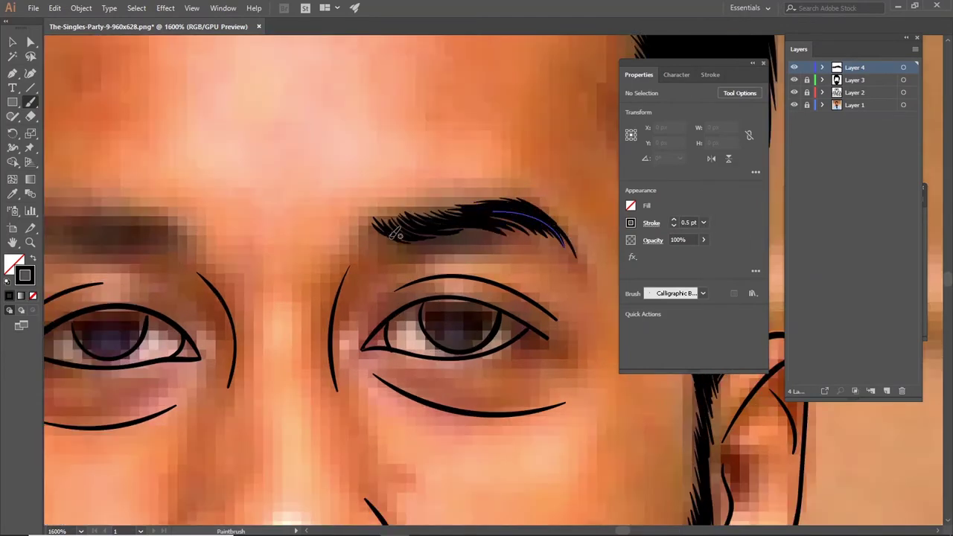
{"action": "left_click_drag", "start_coordinate": [415, 243], "coordinate": [560, 240]}
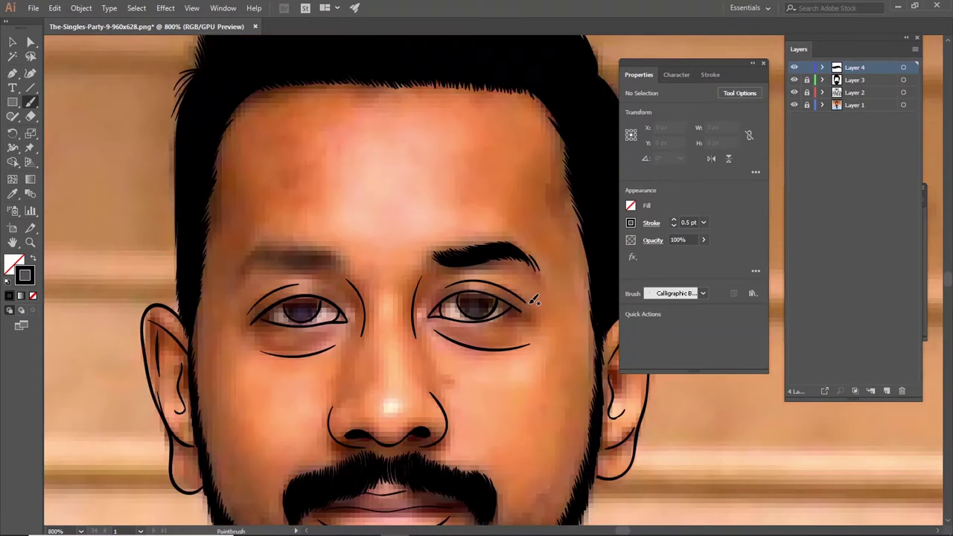
{"action": "left_click_drag", "start_coordinate": [393, 217], "coordinate": [436, 231]}
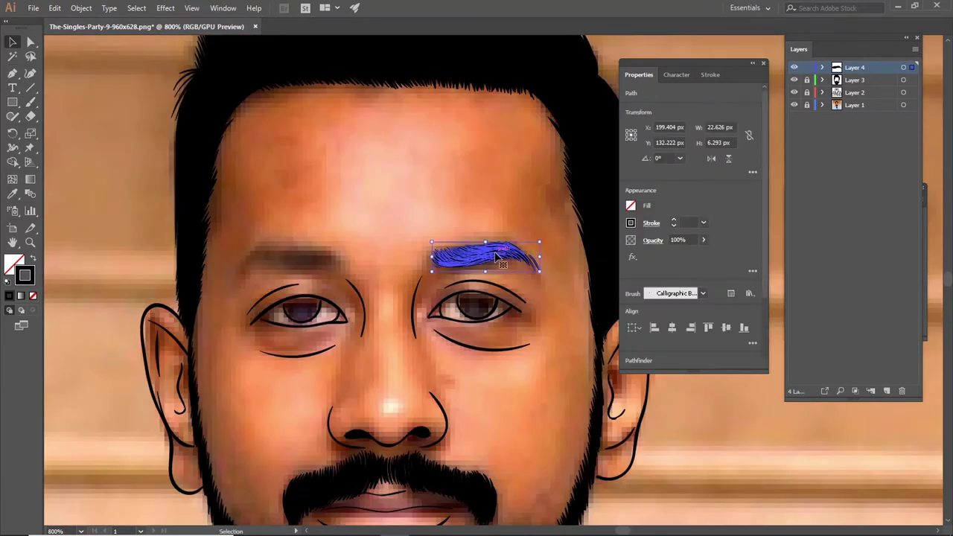
- Reflect a vertical copy of the eyebrow onto the other brow
{"action": "right_click", "coordinate": [299, 255]}
{"action": "left_click", "coordinate": [454, 458]}
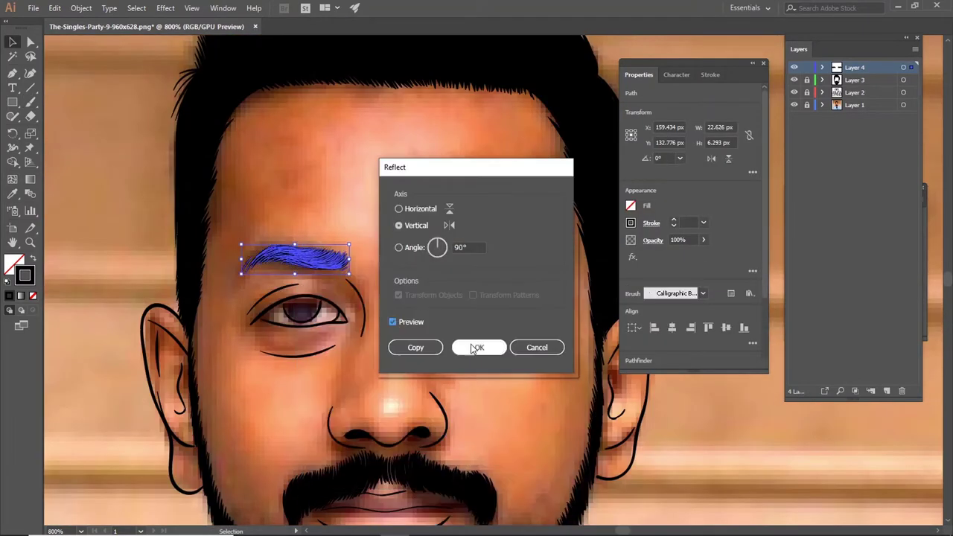
{"action": "left_click", "coordinate": [479, 345]}
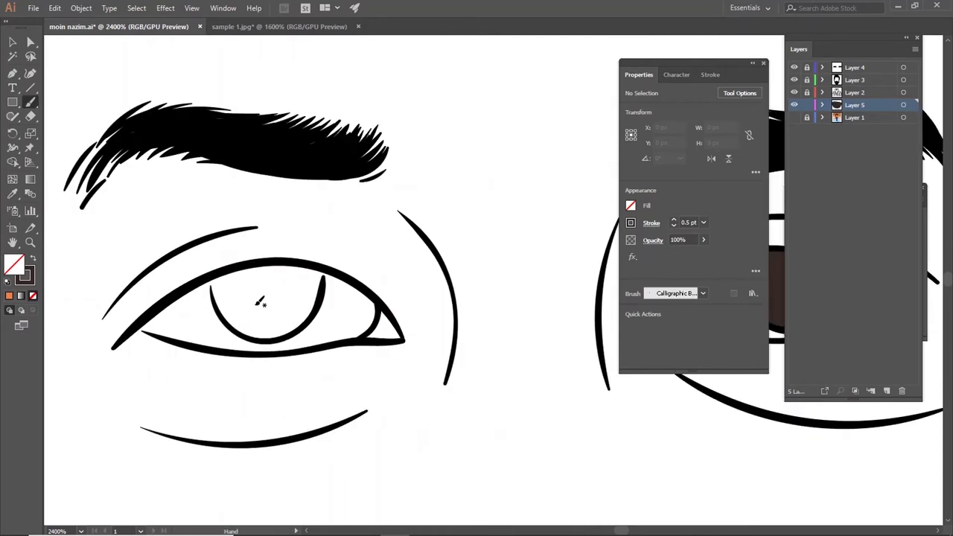
- Paint the dark brown iris and white sclera, then draw the pupil outline with the Curvature tool
{"action": "left_click_drag", "start_coordinate": [214, 281], "coordinate": [317, 269]}
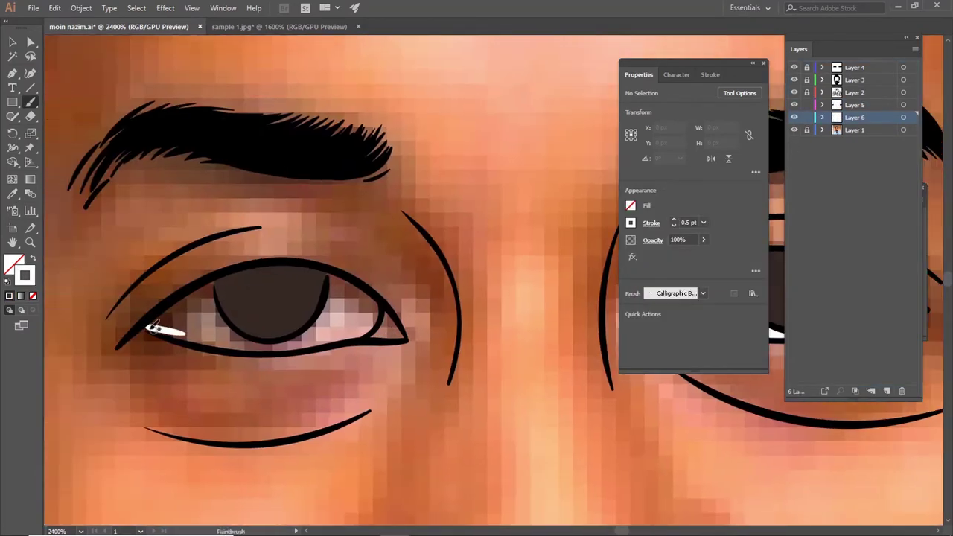
{"action": "mouse_move", "coordinate": [153, 328]}
{"action": "left_mouse_down"}
{"action": "mouse_move", "coordinate": [365, 312]}
{"action": "mouse_move", "coordinate": [172, 316]}
{"action": "mouse_move", "coordinate": [199, 322]}
{"action": "left_mouse_up"}
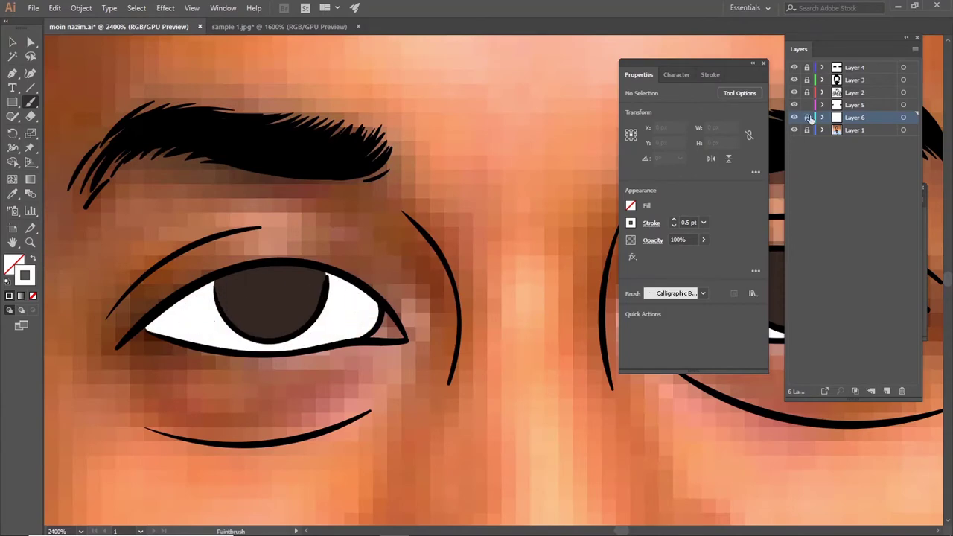
{"action": "left_click", "coordinate": [272, 262]}
{"action": "left_click", "coordinate": [311, 265]}
{"action": "left_click", "coordinate": [307, 302]}
{"action": "left_click", "coordinate": [276, 317]}
{"action": "left_click", "coordinate": [232, 317]}
{"action": "left_click", "coordinate": [232, 264]}
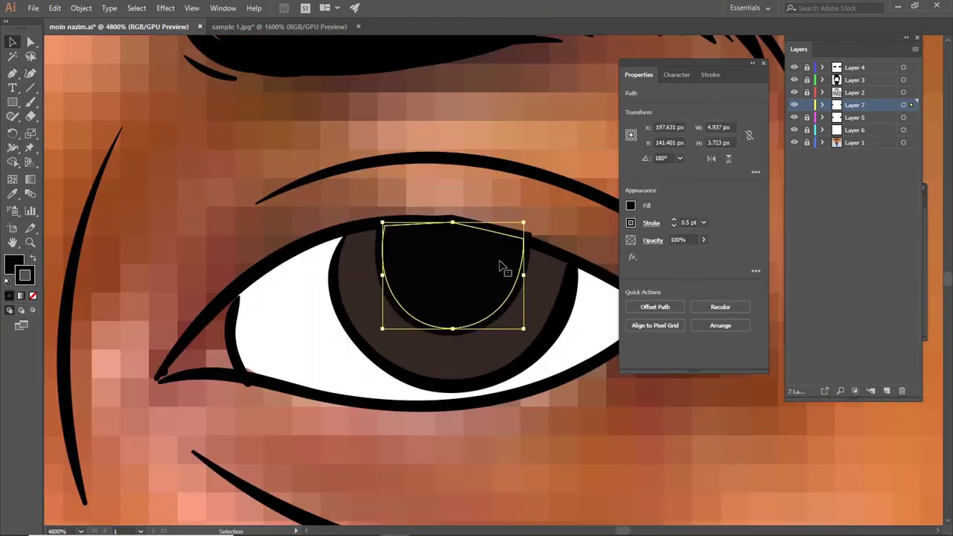
{"action": "left_click", "coordinate": [451, 223]}
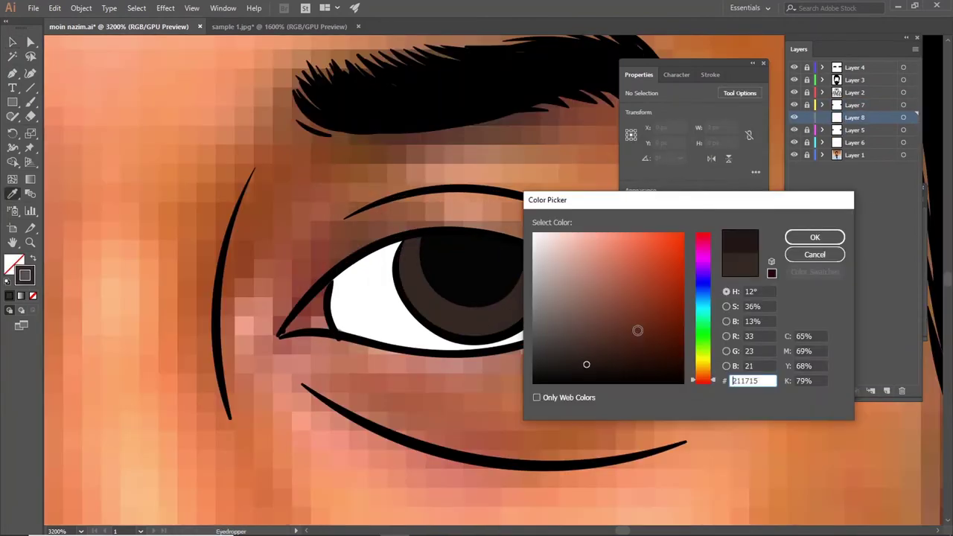
- With a thinner brush in dark brown 211715, shade the lower part of the iris
{"action": "key", "text": "Return"}
{"action": "key", "text": "b"}
{"action": "key", "text": "bracketleft"}
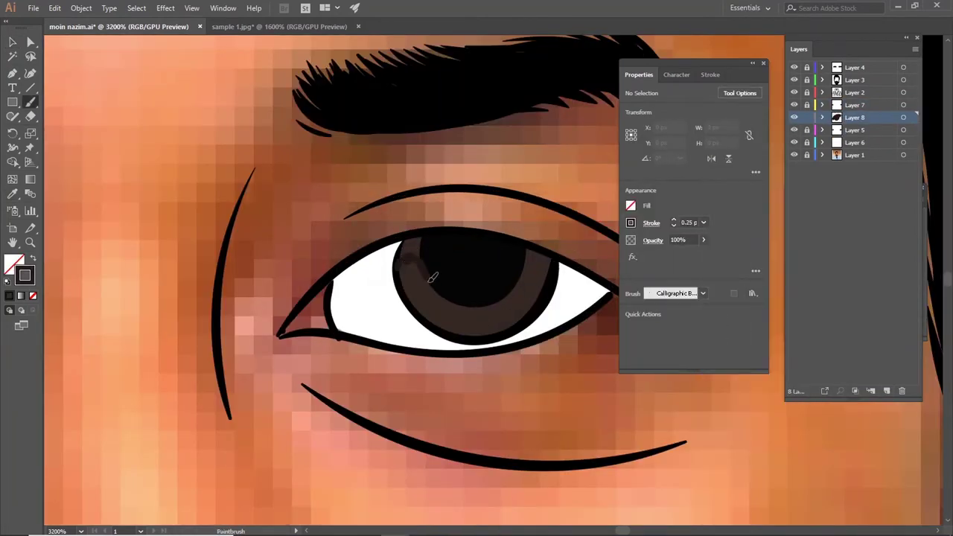
{"action": "left_click_drag", "start_coordinate": [432, 277], "coordinate": [425, 269]}
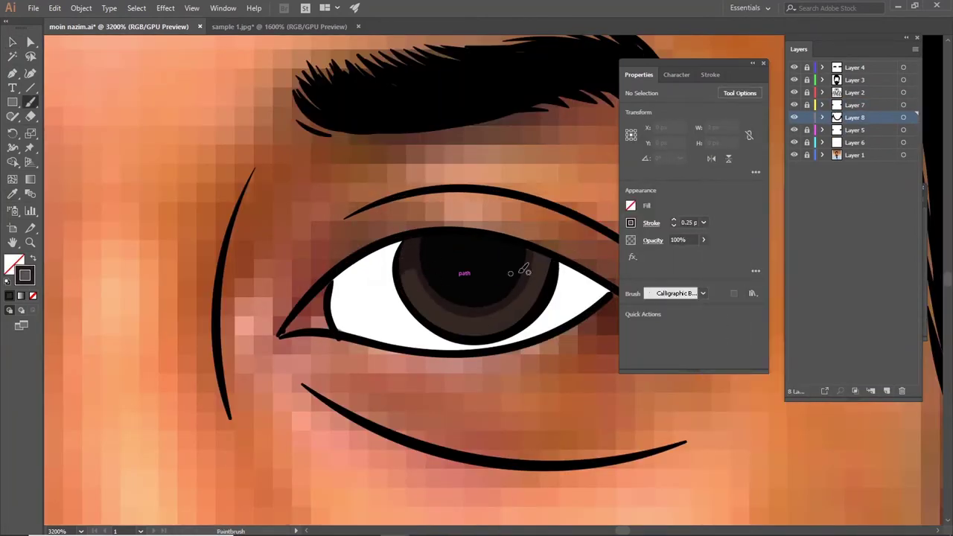
{"action": "left_click_drag", "start_coordinate": [261, 322], "coordinate": [44, 359]}
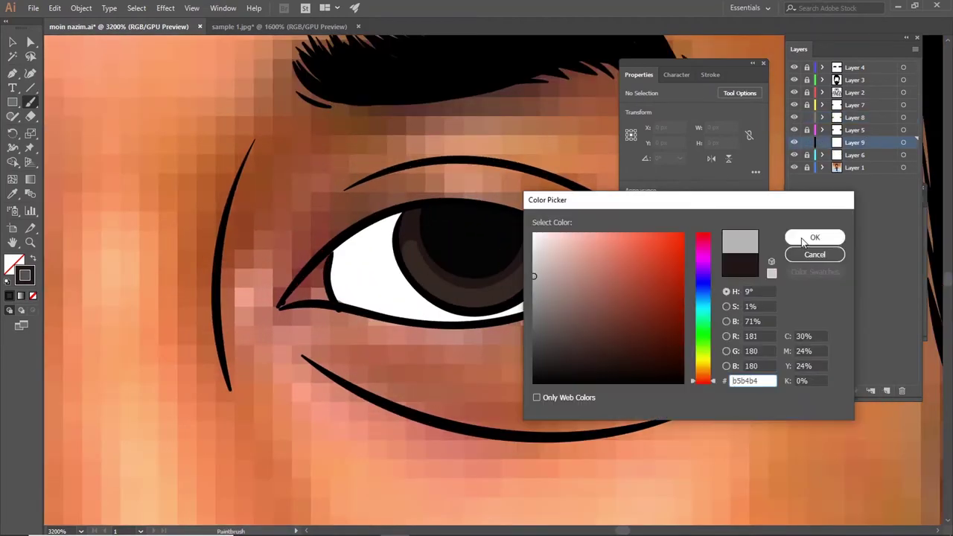
- Shade the first eye's upper eyelid and iris edge in grey a5a4a4
{"action": "left_click", "coordinate": [815, 237]}
{"action": "left_click_drag", "start_coordinate": [395, 229], "coordinate": [338, 252]}
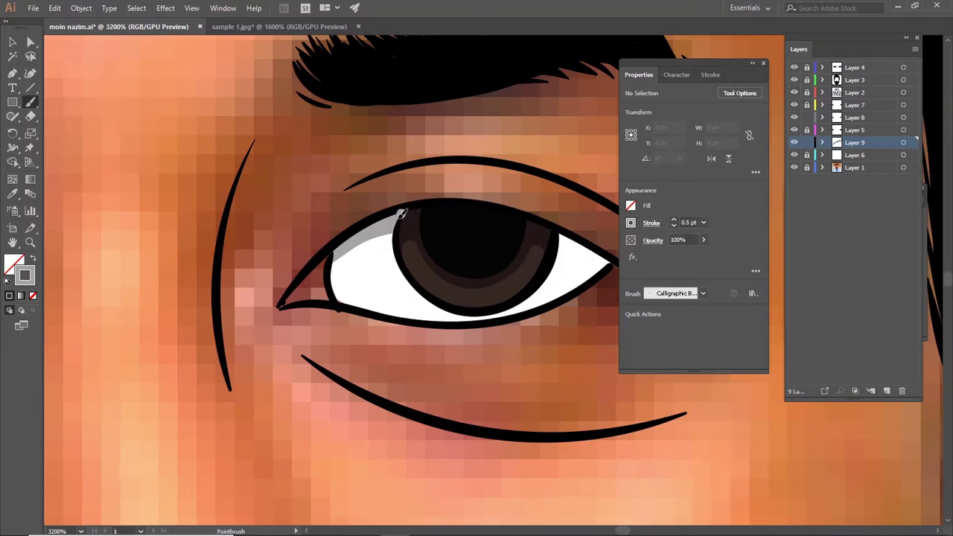
{"action": "left_click_drag", "start_coordinate": [401, 214], "coordinate": [600, 262]}
{"action": "left_click_drag", "start_coordinate": [333, 271], "coordinate": [587, 251]}
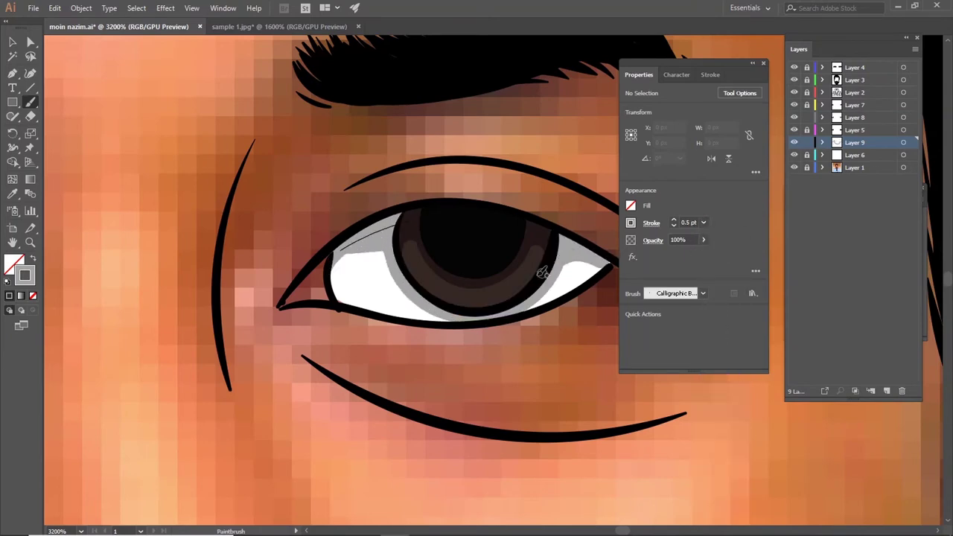
- Shade the other eye's upper eyelid and corner in grey
{"action": "left_click_drag", "start_coordinate": [380, 331], "coordinate": [729, 350]}
{"action": "left_click_drag", "start_coordinate": [190, 240], "coordinate": [102, 298]}
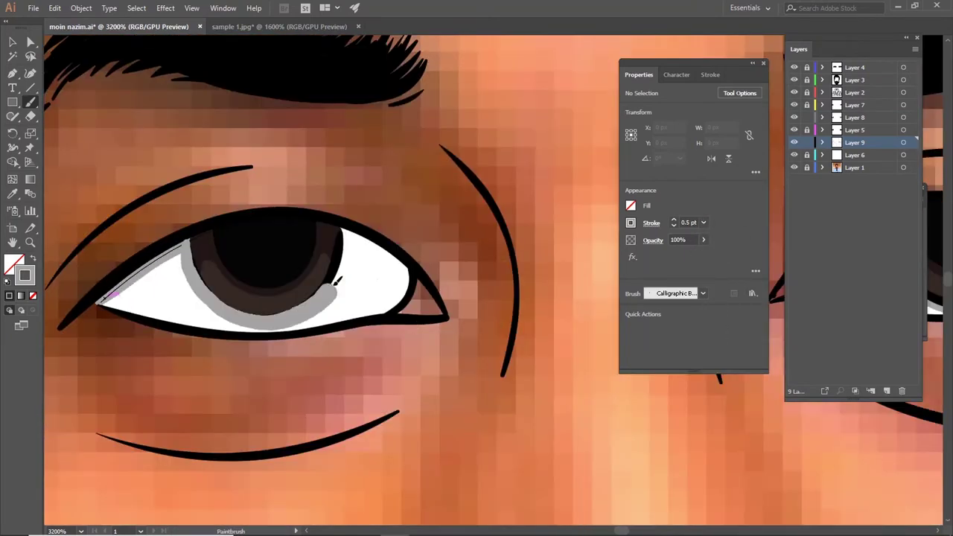
{"action": "left_click_drag", "start_coordinate": [350, 277], "coordinate": [362, 242]}
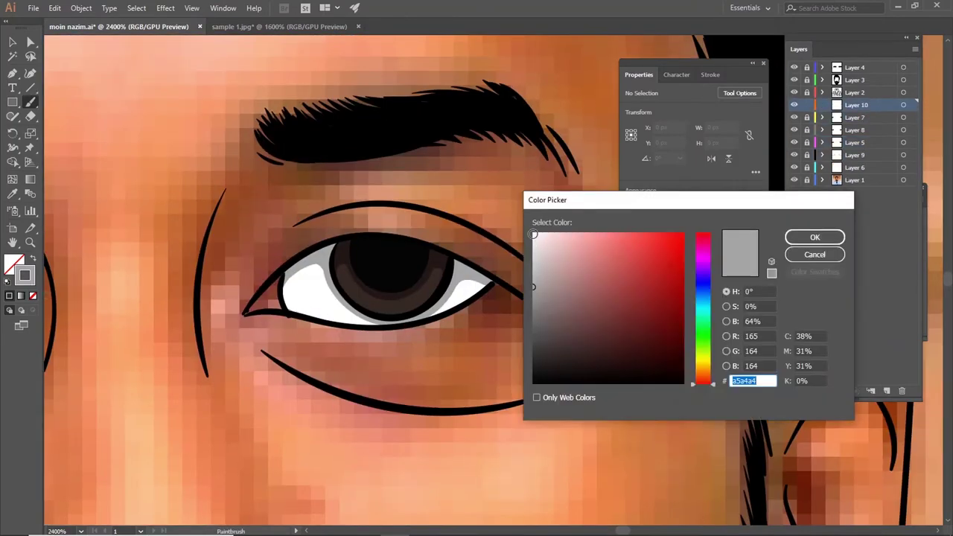
{"action": "key", "text": "Return"}
{"action": "left_click_drag", "start_coordinate": [225, 331], "coordinate": [864, 331]}
{"action": "key", "text": "ctrl+minus"}
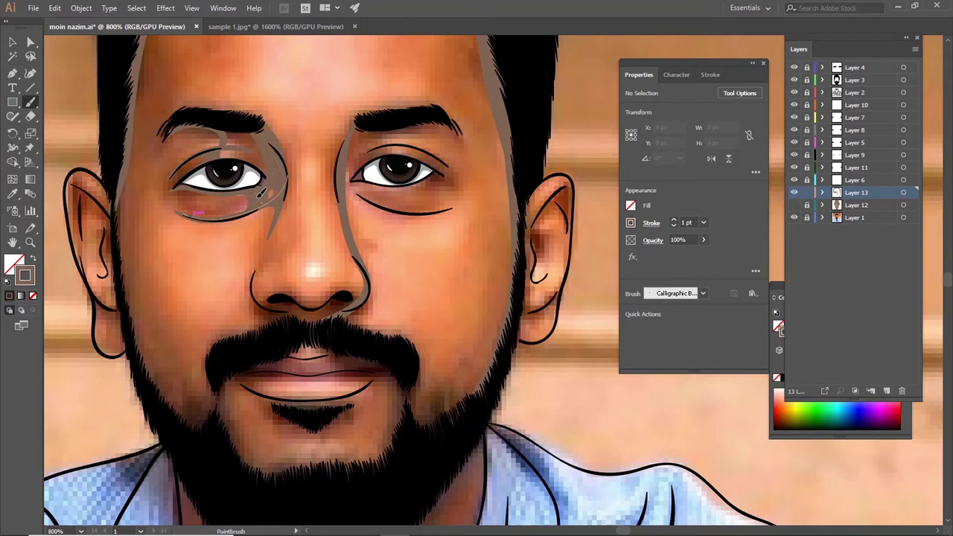
- Paint brown shading above the left eye, along the beard edge, chin, soul patch and left temple
{"action": "left_click_drag", "start_coordinate": [257, 160], "coordinate": [182, 173]}
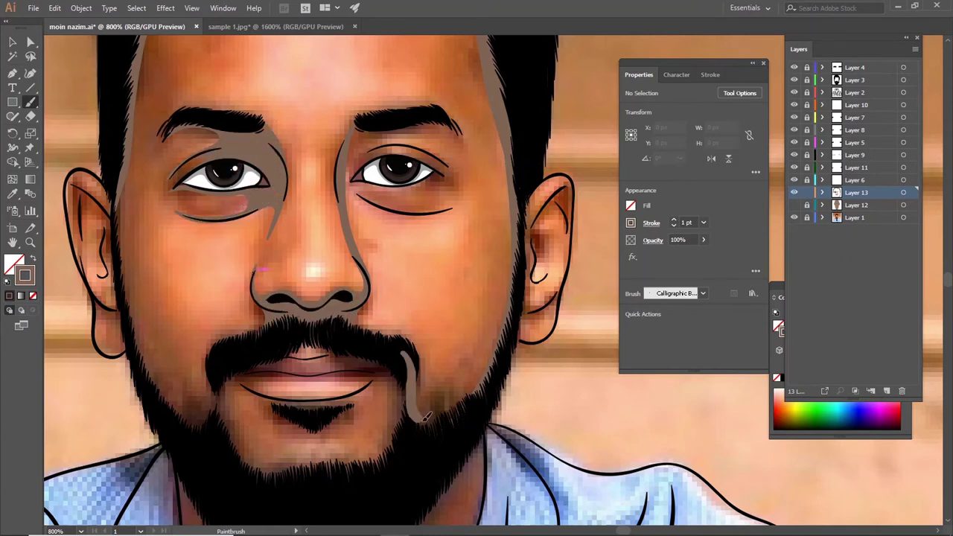
{"action": "left_click_drag", "start_coordinate": [408, 350], "coordinate": [476, 398]}
{"action": "left_click_drag", "start_coordinate": [222, 376], "coordinate": [335, 451]}
{"action": "left_click_drag", "start_coordinate": [277, 403], "coordinate": [305, 416]}
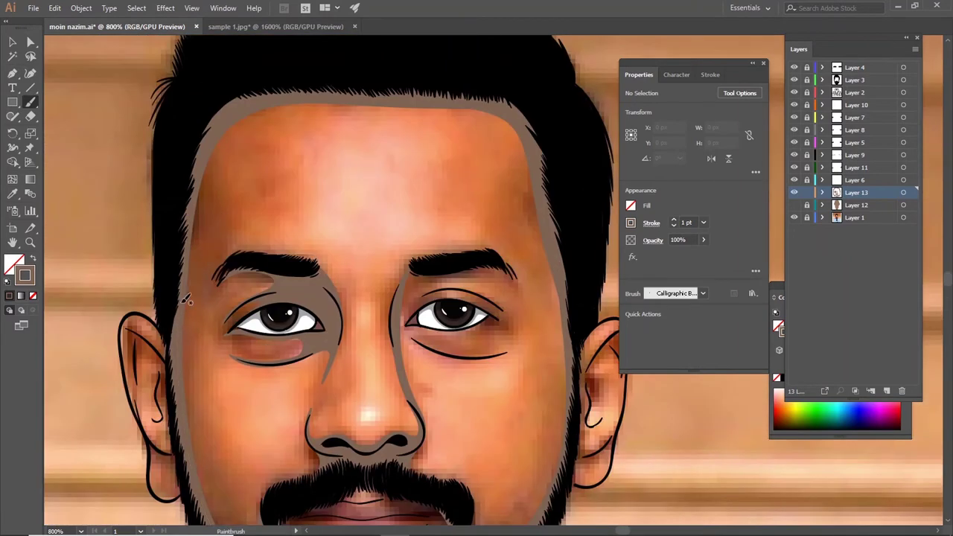
{"action": "left_click_drag", "start_coordinate": [186, 299], "coordinate": [206, 188]}
- Shade the left side of the neck and along the lower edge of the beard
{"action": "scroll", "coordinate": [184, 353], "scroll_direction": "down", "scroll_amount": 3}
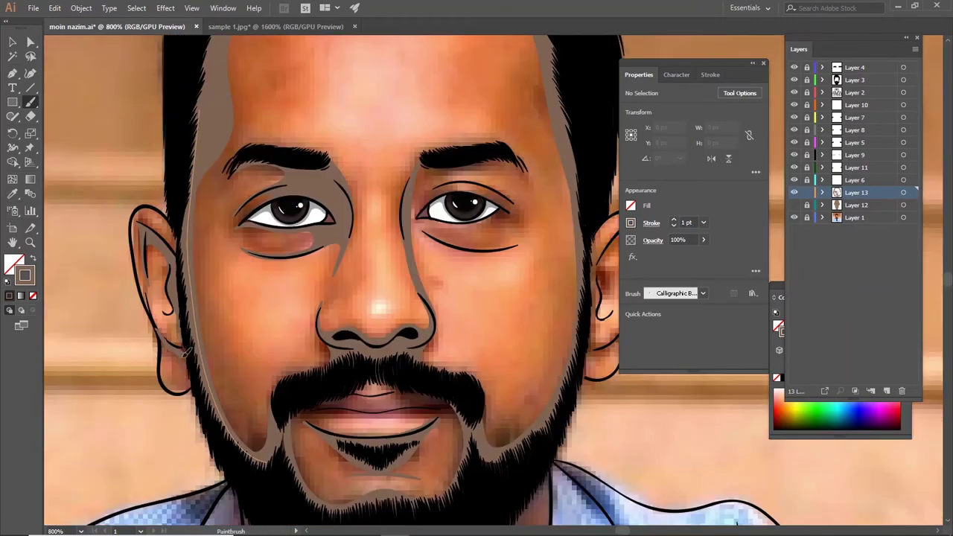
{"action": "scroll", "coordinate": [298, 343], "scroll_direction": "right", "scroll_amount": 5}
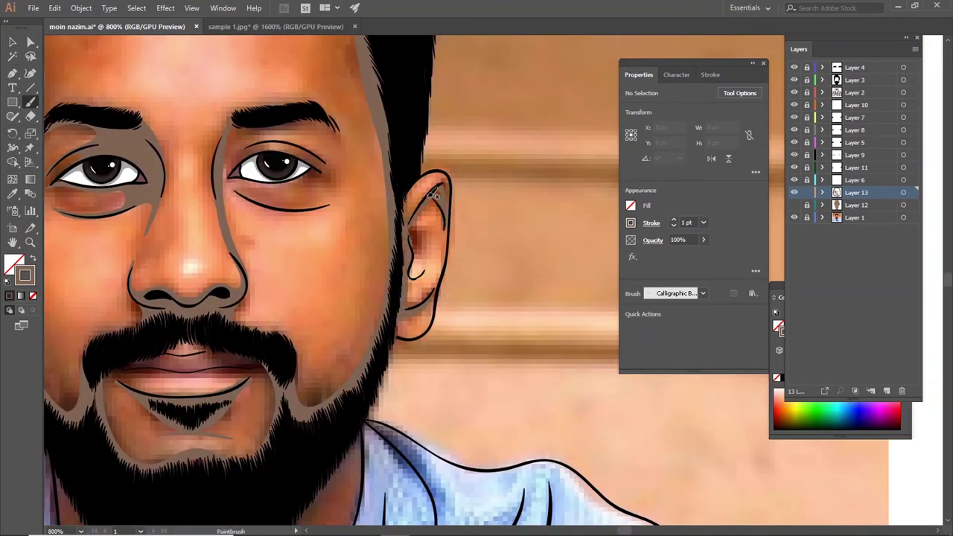
{"action": "scroll", "coordinate": [404, 342], "scroll_direction": "down", "scroll_amount": 7}
{"action": "scroll", "coordinate": [404, 341], "scroll_direction": "left", "scroll_amount": 3}
{"action": "left_click_drag", "start_coordinate": [276, 436], "coordinate": [178, 195]}
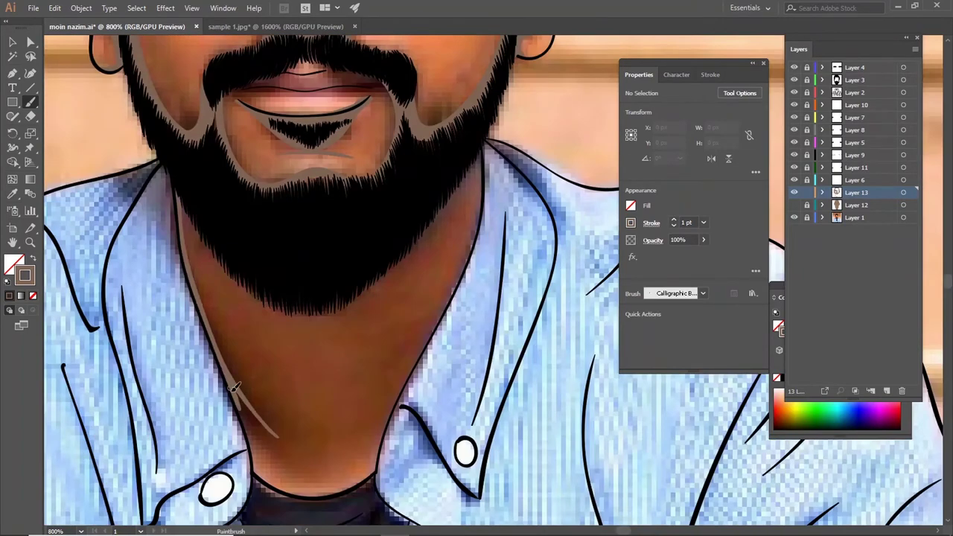
{"action": "left_click_drag", "start_coordinate": [289, 456], "coordinate": [244, 397]}
{"action": "left_click_drag", "start_coordinate": [466, 168], "coordinate": [201, 246]}
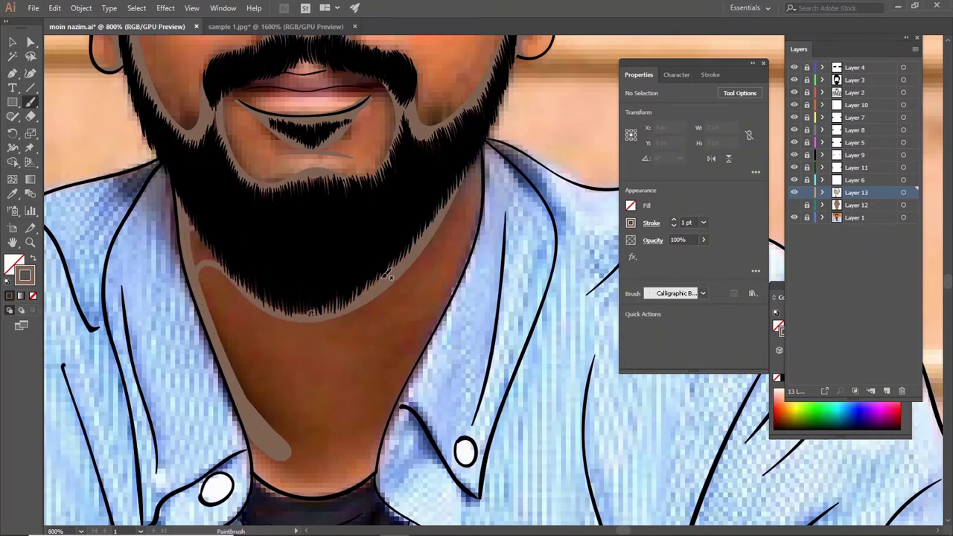
{"action": "left_click_drag", "start_coordinate": [283, 306], "coordinate": [188, 196]}
- Hide the reference photo and shade the inner corner of the right eye
{"action": "left_click", "coordinate": [794, 217]}
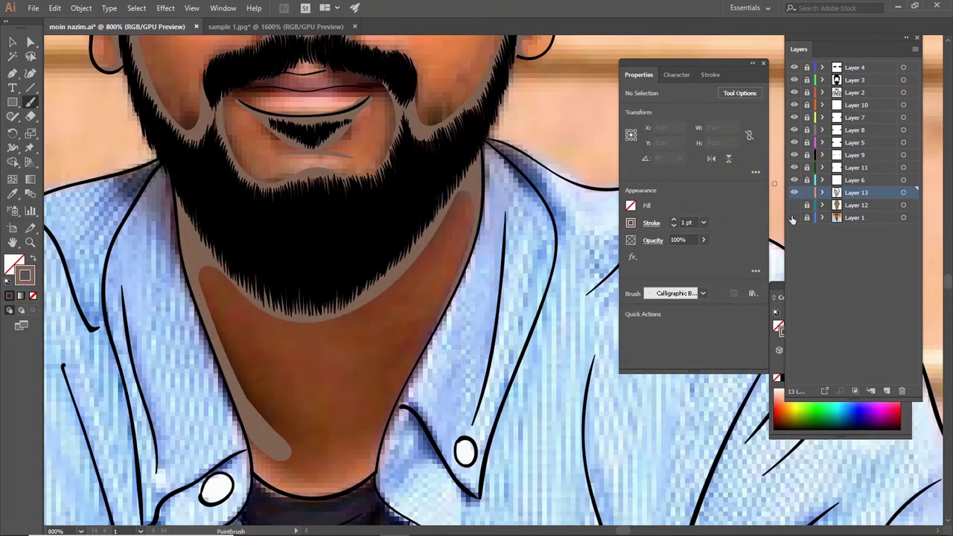
{"action": "scroll", "coordinate": [372, 394], "scroll_direction": "up", "scroll_amount": 3}
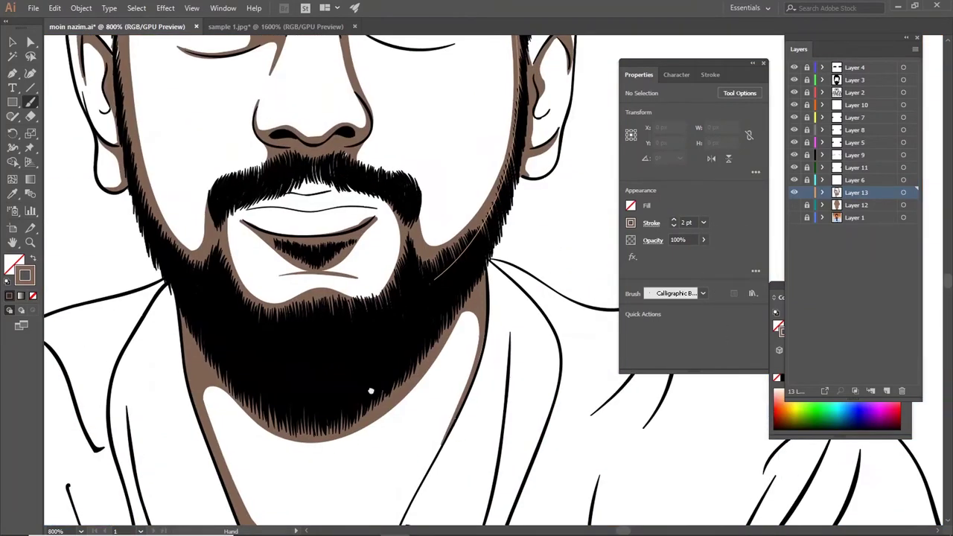
{"action": "scroll", "coordinate": [266, 122], "scroll_direction": "up", "scroll_amount": 3}
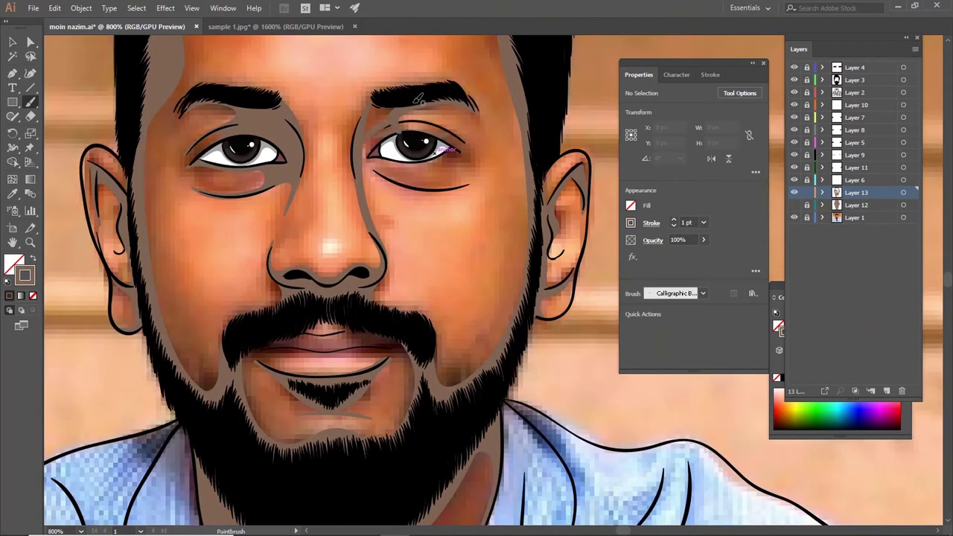
{"action": "left_click_drag", "start_coordinate": [471, 157], "coordinate": [473, 158]}
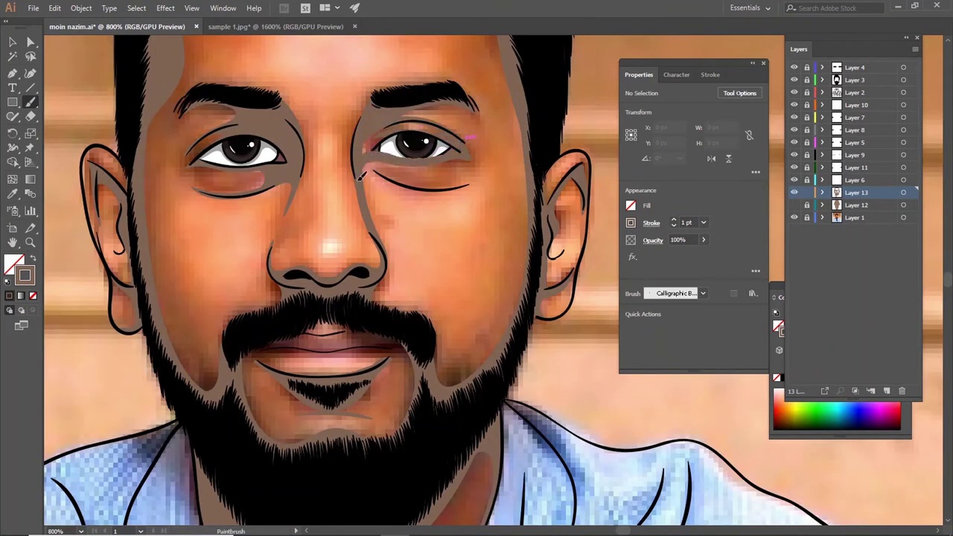
{"action": "left_click_drag", "start_coordinate": [367, 172], "coordinate": [370, 200]}
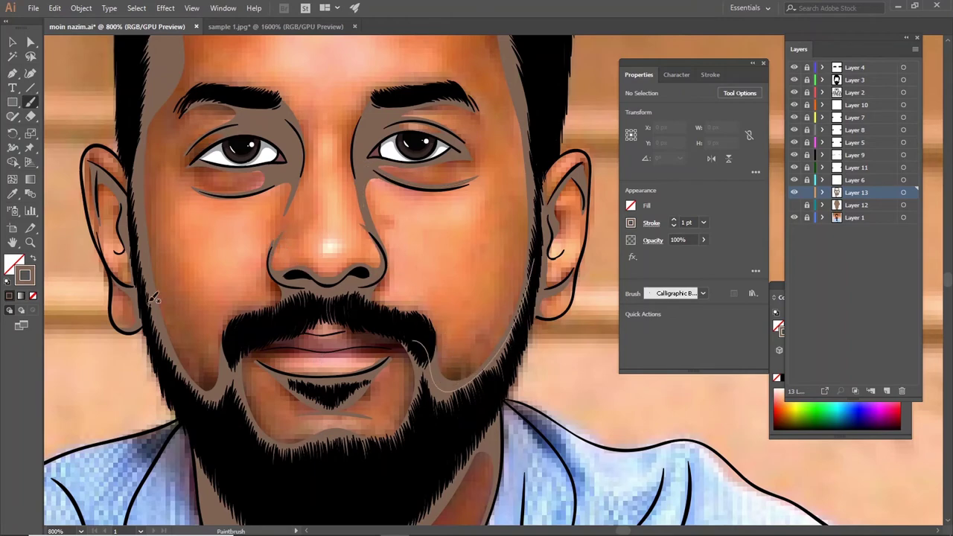
{"action": "scroll", "coordinate": [450, 373], "scroll_direction": "up", "scroll_amount": 3}
{"action": "scroll", "coordinate": [227, 388], "scroll_direction": "down", "scroll_amount": 3}
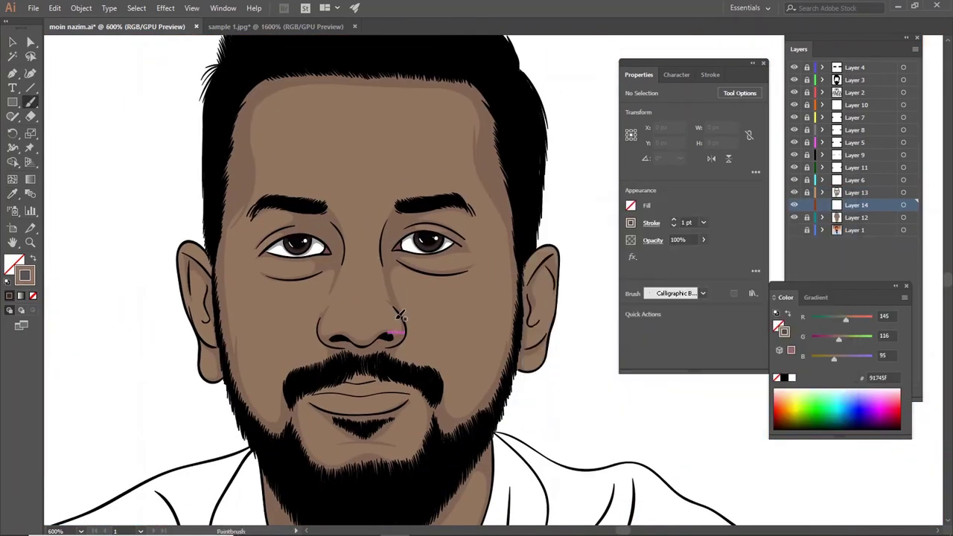
- Sample the face's skin colour with the Eyedropper and make Layer 14 the drawing layer
{"action": "key", "text": "i"}
{"action": "left_click", "coordinate": [903, 218]}
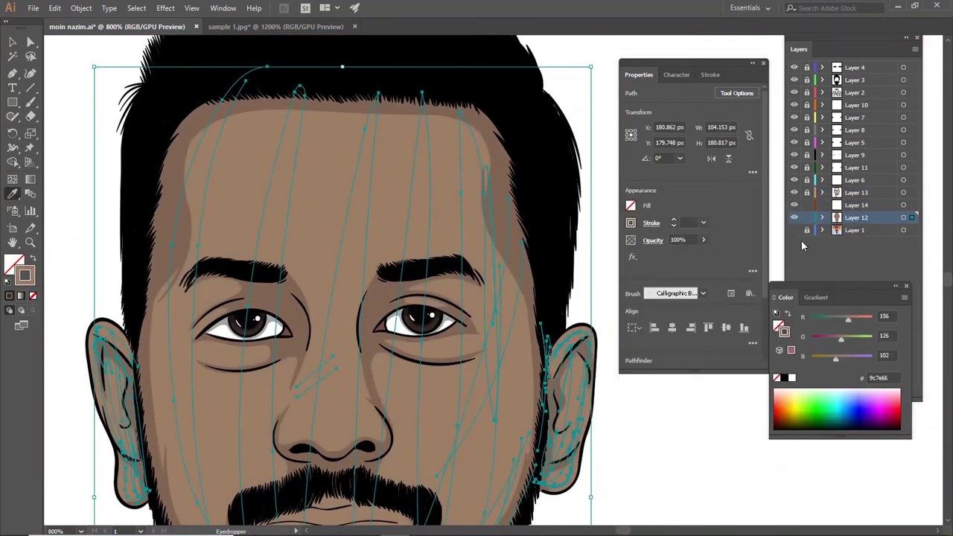
{"action": "key", "text": "ctrl+shift+a"}
{"action": "left_click", "coordinate": [898, 204]}
{"action": "key", "text": "b"}
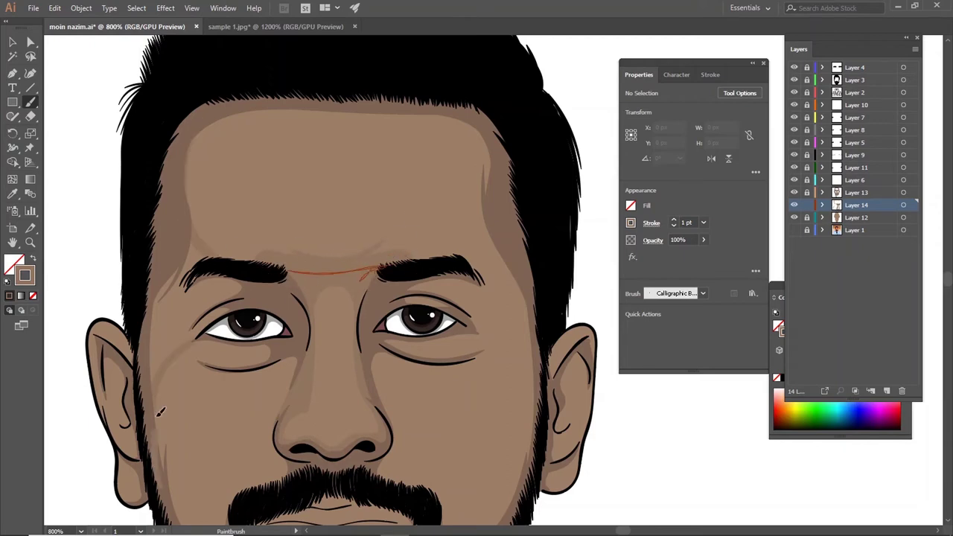
- Paint skin-tone shading strokes down the nose and along the upper lip
{"action": "scroll", "coordinate": [231, 341], "scroll_direction": "down", "scroll_amount": 3}
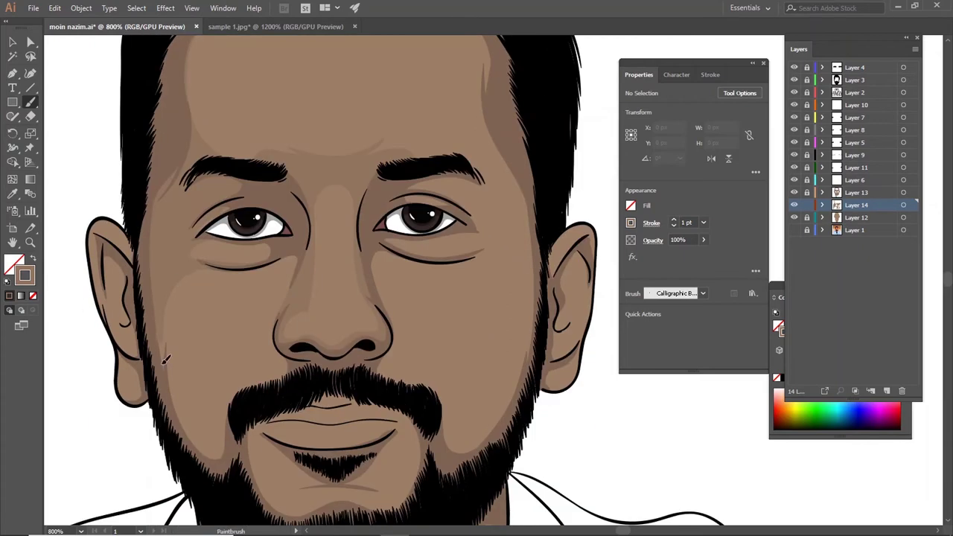
{"action": "left_click_drag", "start_coordinate": [281, 309], "coordinate": [213, 433]}
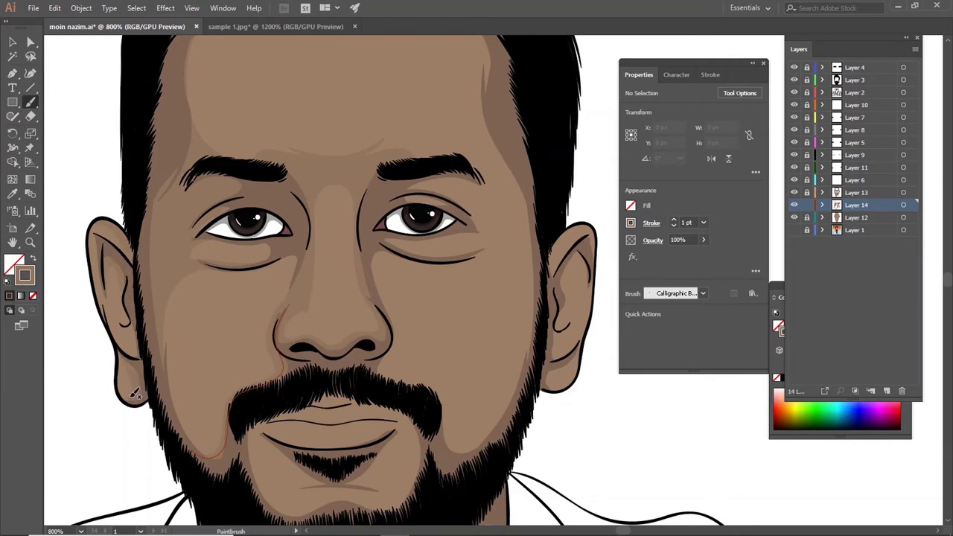
{"action": "scroll", "coordinate": [113, 313], "scroll_direction": "down", "scroll_amount": 2}
{"action": "left_click_drag", "start_coordinate": [231, 332], "coordinate": [356, 347]}
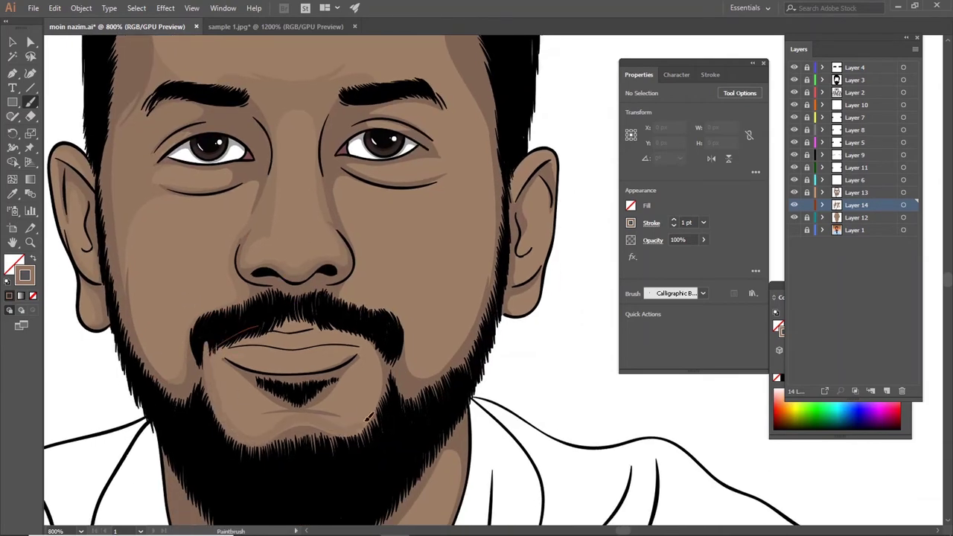
{"action": "scroll", "coordinate": [357, 268], "scroll_direction": "up", "scroll_amount": 3}
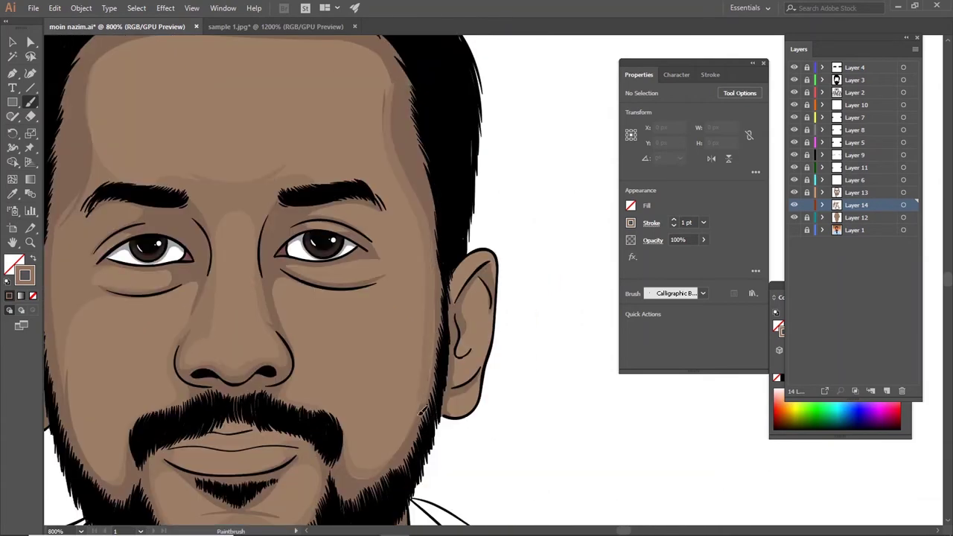
{"action": "scroll", "coordinate": [335, 321], "scroll_direction": "up", "scroll_amount": 4}
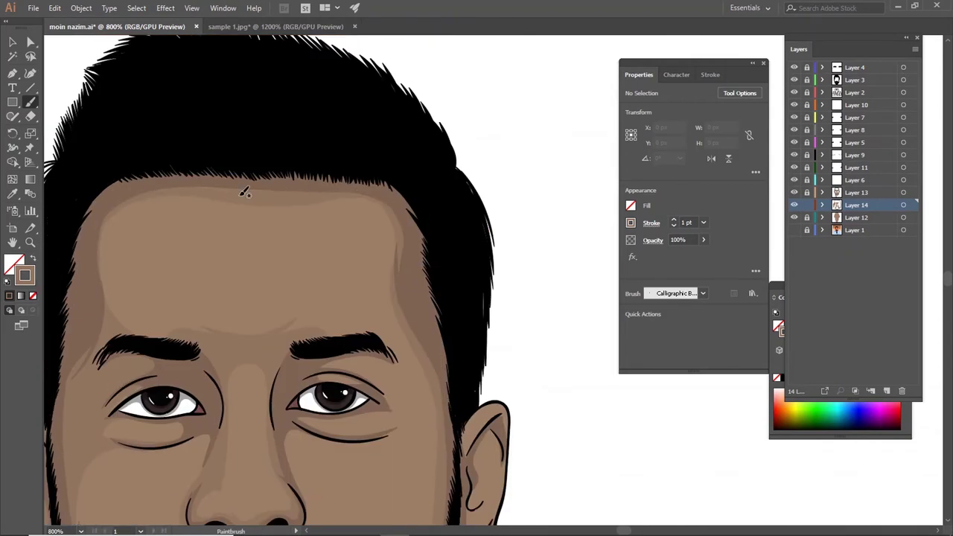
{"action": "scroll", "coordinate": [130, 313], "scroll_direction": "down", "scroll_amount": 5}
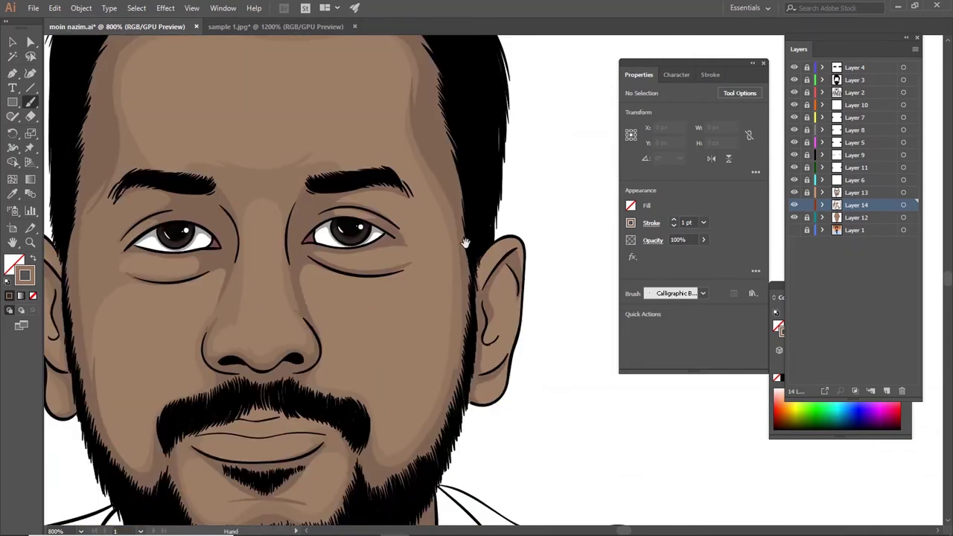
{"action": "scroll", "coordinate": [464, 245], "scroll_direction": "left", "scroll_amount": 1}
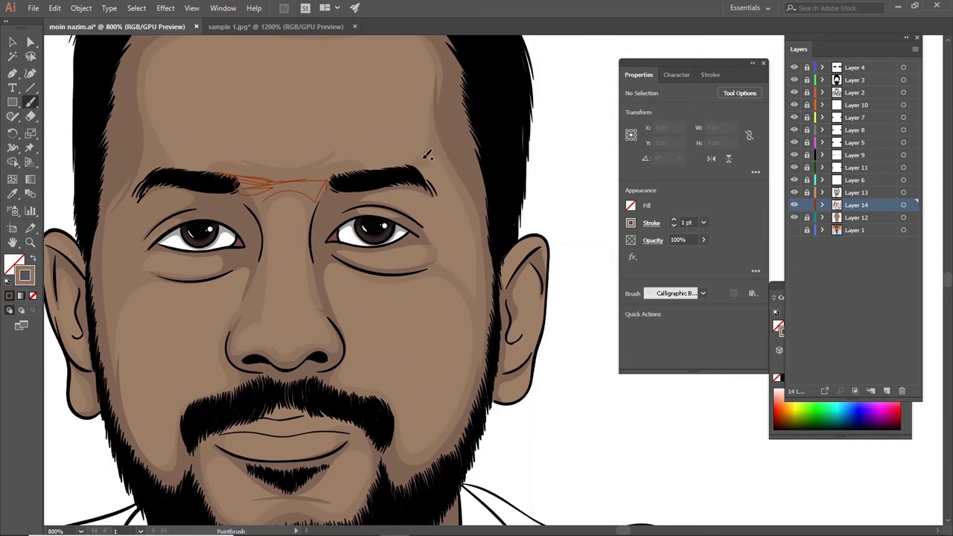
- Undo the strokes between the eyebrows and zoom out to the beard and neck
{"action": "key", "text": "ctrl+z"}
{"action": "key", "text": "ctrl+minus"}
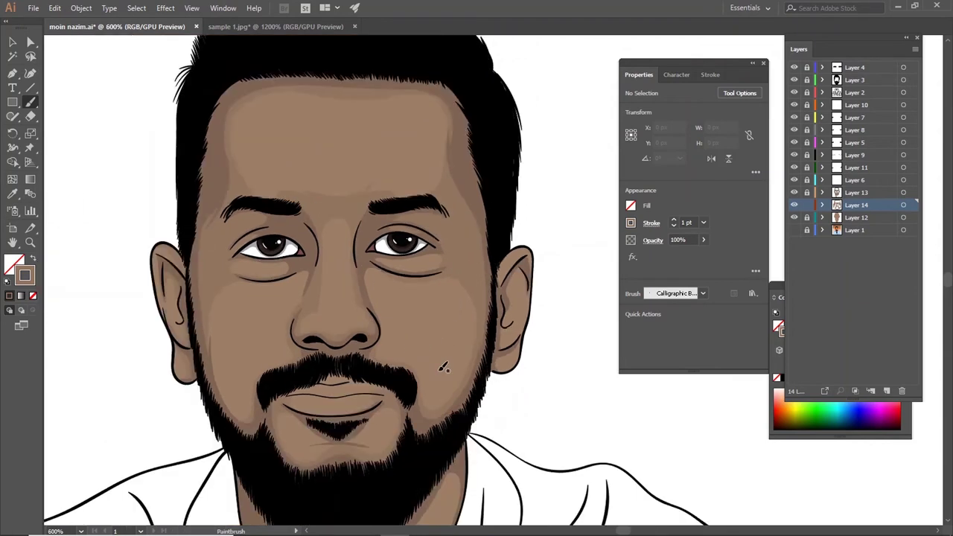
{"action": "key", "text": "ctrl+plus"}
{"action": "key", "text": "ctrl+minus"}
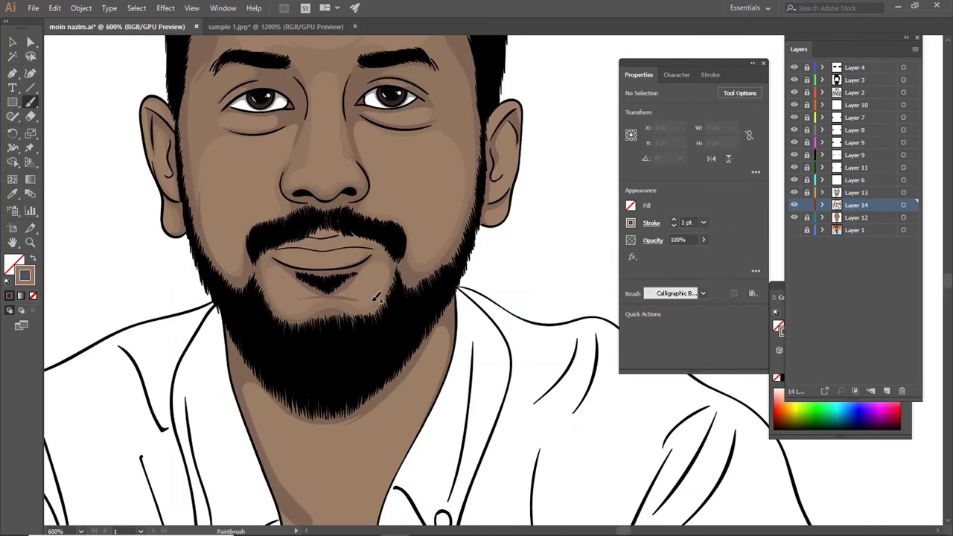
{"action": "scroll", "coordinate": [343, 328], "scroll_direction": "down", "scroll_amount": 3}
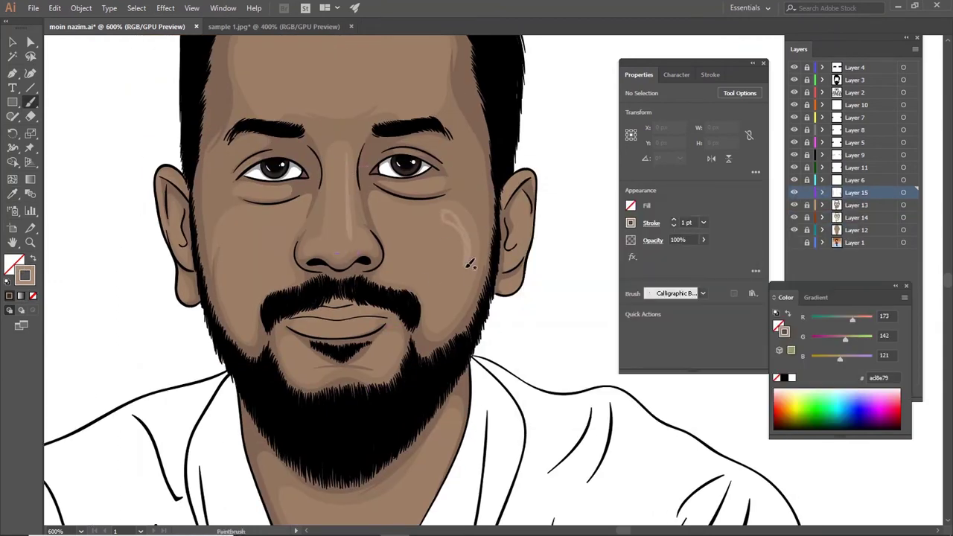
- Paint a light highlight across the forehead and start colouring the lower lip pink
{"action": "scroll", "coordinate": [235, 292], "scroll_direction": "down", "scroll_amount": 5}
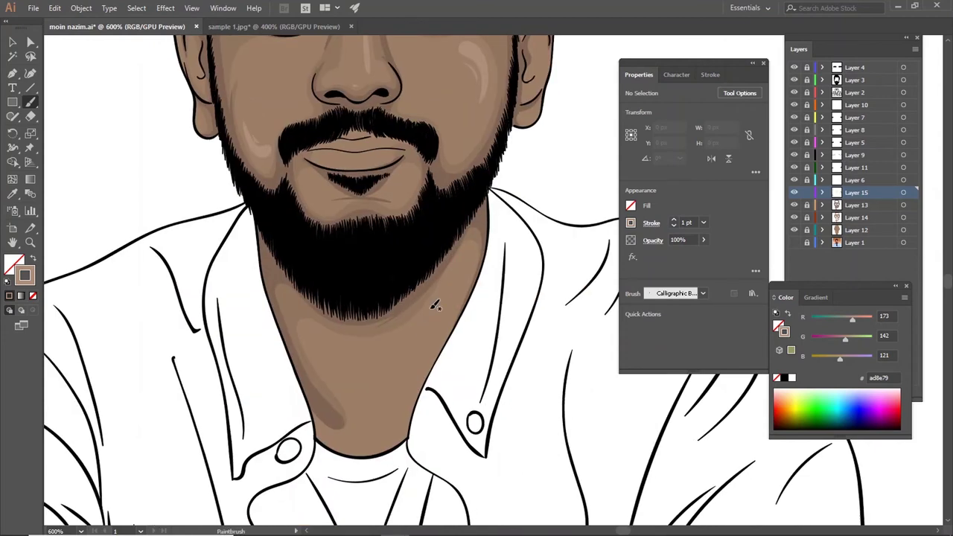
{"action": "left_click_drag", "start_coordinate": [436, 305], "coordinate": [405, 345]}
{"action": "key", "text": "ctrl+minus"}
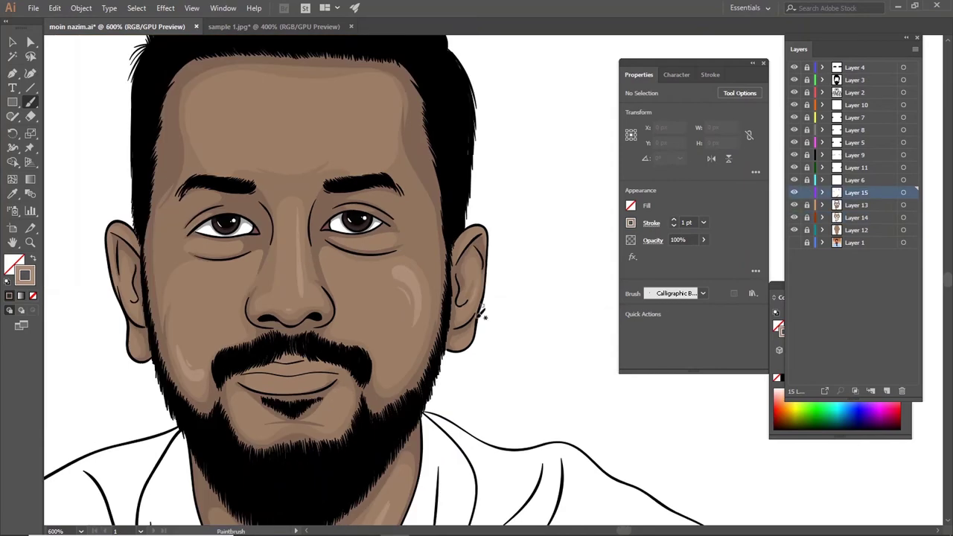
{"action": "left_click_drag", "start_coordinate": [383, 182], "coordinate": [451, 178]}
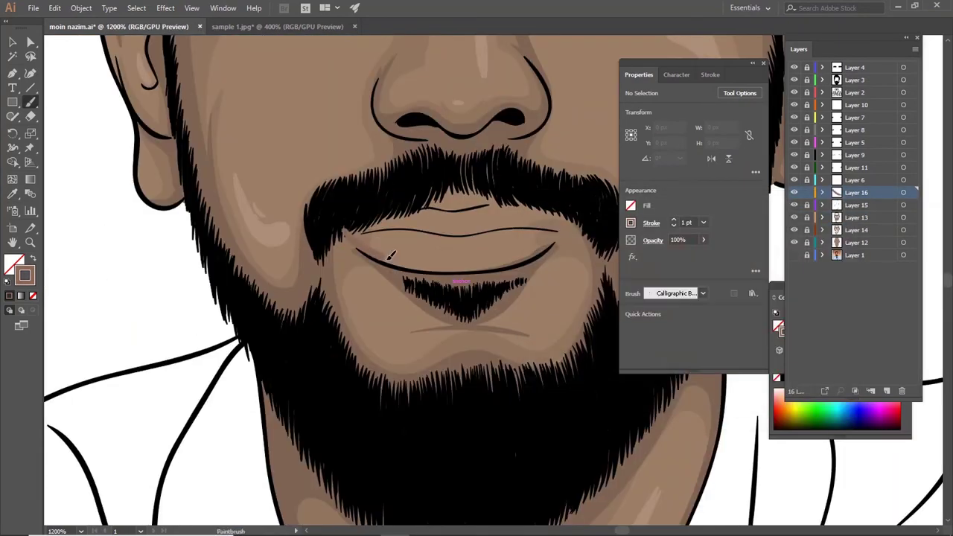
{"action": "mouse_move", "coordinate": [364, 252]}
{"action": "left_mouse_down"}
{"action": "mouse_move", "coordinate": [459, 264]}
{"action": "mouse_move", "coordinate": [549, 219]}
{"action": "mouse_move", "coordinate": [589, 228]}
{"action": "left_mouse_up"}
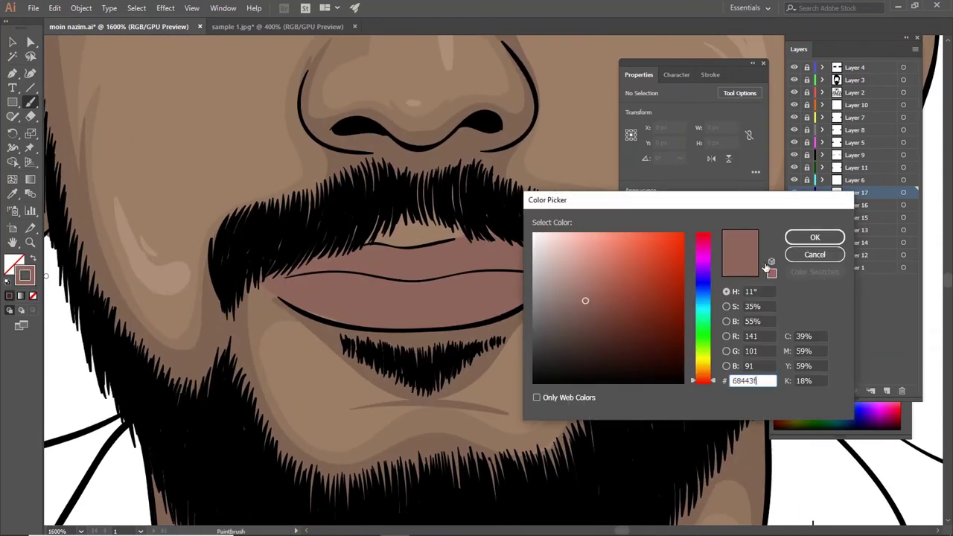
- Shade along the lips and both lip corners with dark strokes
{"action": "left_click_drag", "start_coordinate": [286, 280], "coordinate": [538, 272]}
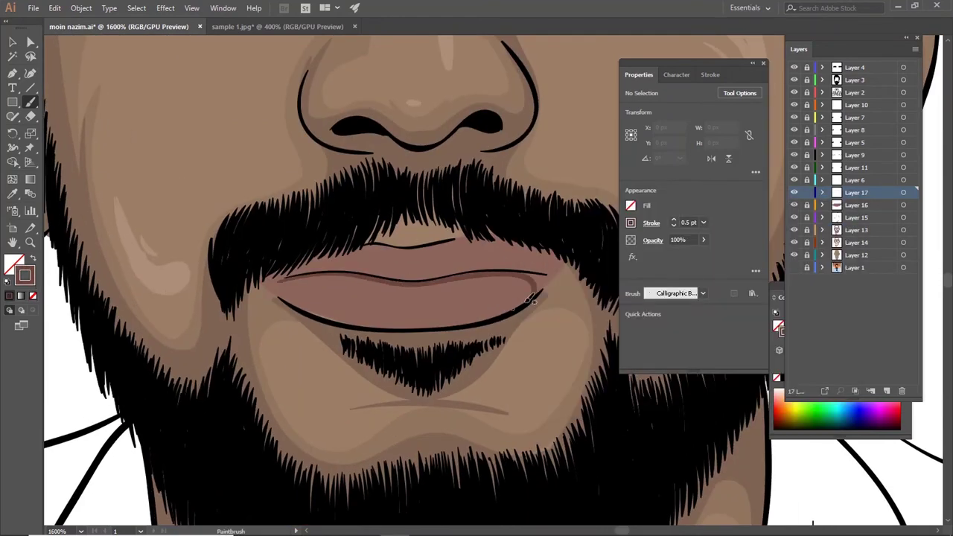
{"action": "mouse_move", "coordinate": [443, 240]}
{"action": "left_mouse_down"}
{"action": "mouse_move", "coordinate": [512, 268]}
{"action": "mouse_move", "coordinate": [550, 250]}
{"action": "left_mouse_up"}
{"action": "left_click_drag", "start_coordinate": [298, 286], "coordinate": [291, 287]}
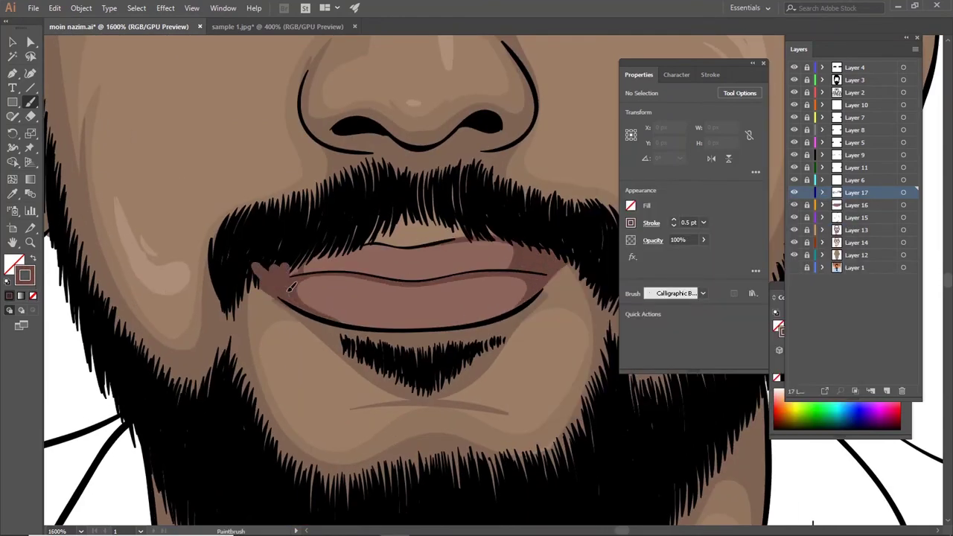
{"action": "left_click_drag", "start_coordinate": [522, 268], "coordinate": [553, 251]}
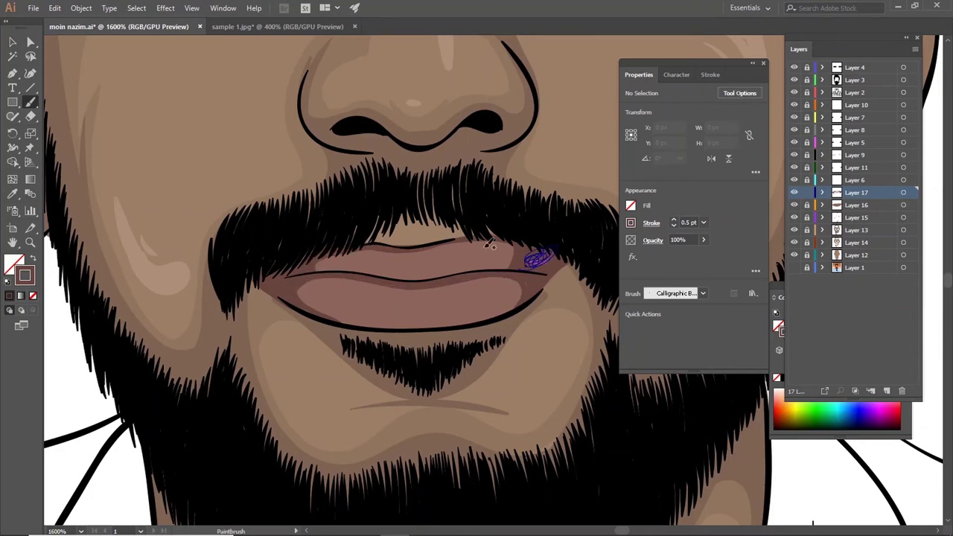
{"action": "key", "text": "ctrl+minus"}
{"action": "key", "text": "ctrl+minus"}
{"action": "key", "text": "ctrl+minus"}
{"action": "key", "text": "ctrl+plus"}
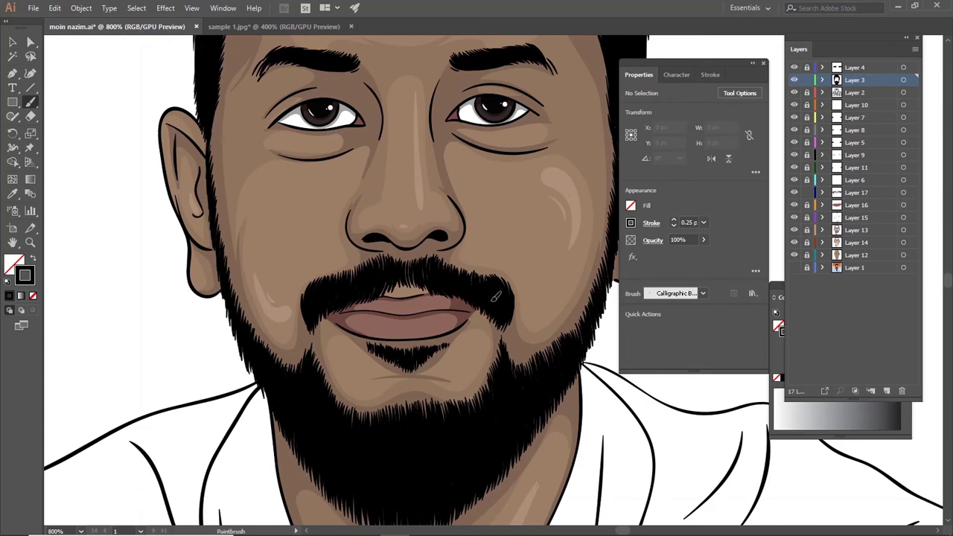
- On a new layer, draw a lip outline stroke and move that layer below Layer 17
{"action": "left_click", "coordinate": [30, 102]}
{"action": "left_click", "coordinate": [854, 92]}
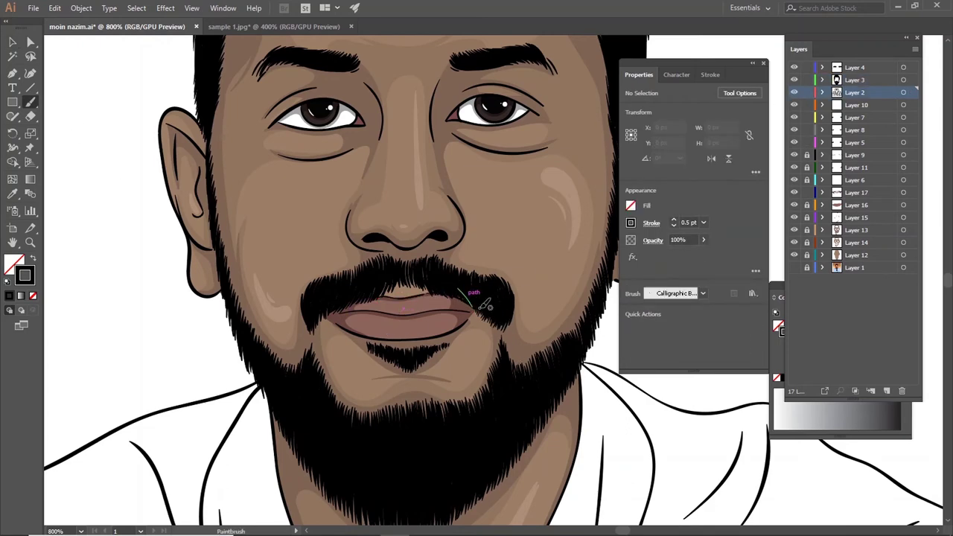
{"action": "left_click", "coordinate": [848, 192]}
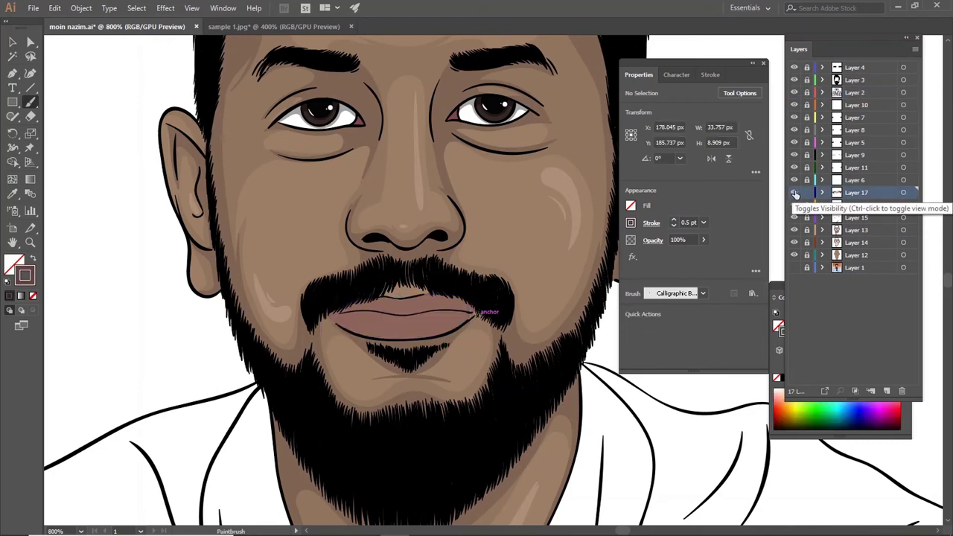
{"action": "left_click", "coordinate": [886, 390]}
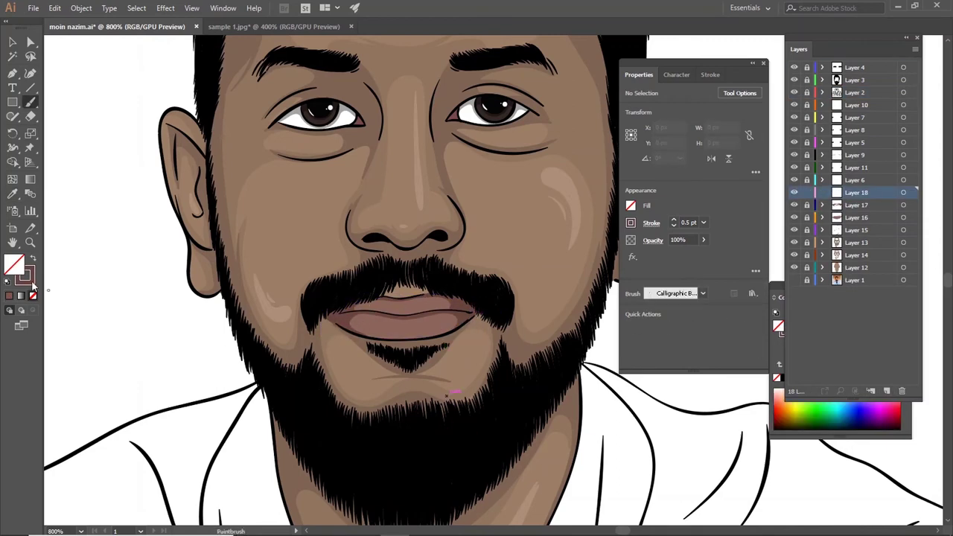
{"action": "scroll", "coordinate": [437, 336], "scroll_direction": "up", "scroll_amount": 3}
{"action": "left_click_drag", "start_coordinate": [521, 297], "coordinate": [177, 352]}
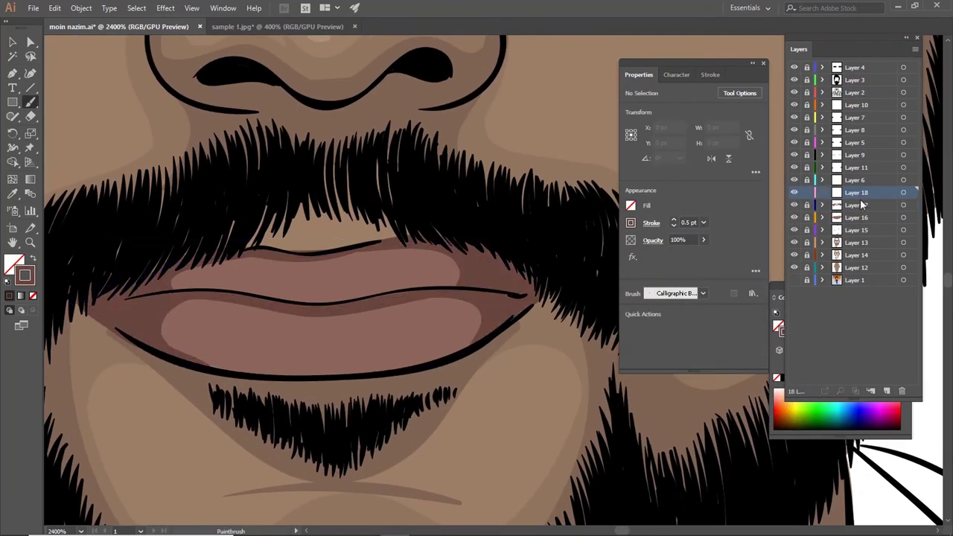
{"action": "left_click_drag", "start_coordinate": [854, 192], "coordinate": [855, 209]}
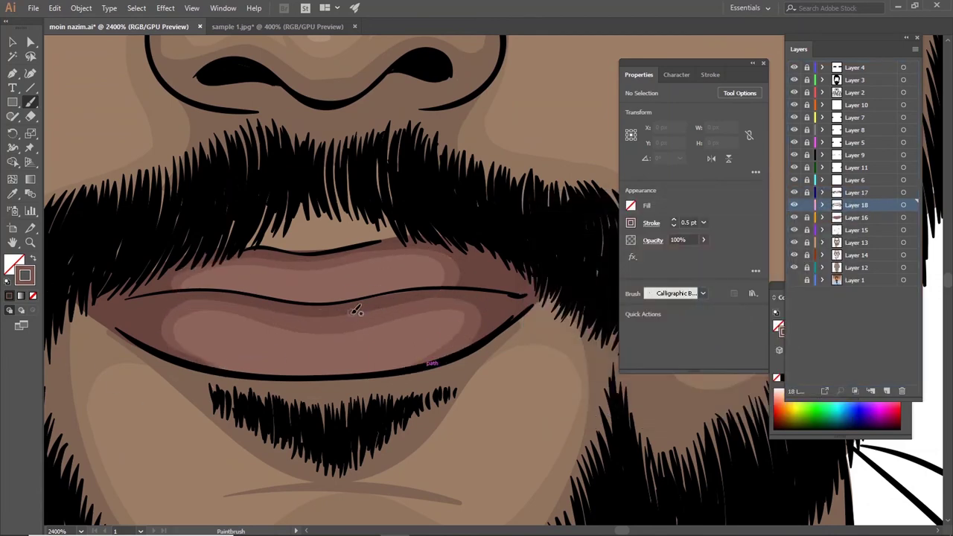
- Set the lip outline stroke to 1 pt and deselect the artwork
{"action": "key", "text": "ctrl+z"}
{"action": "key", "text": "ctrl+shift+a"}
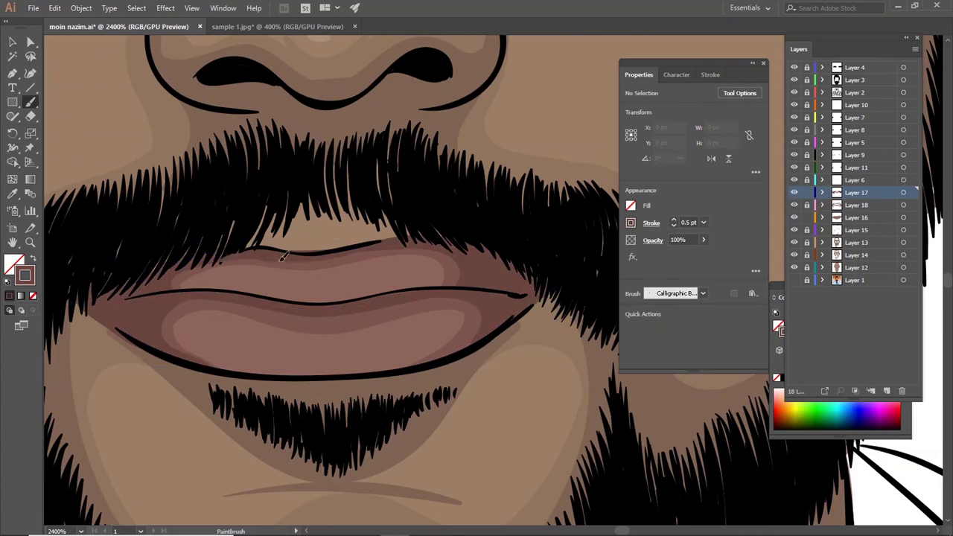
{"action": "key", "text": "ctrl+l"}
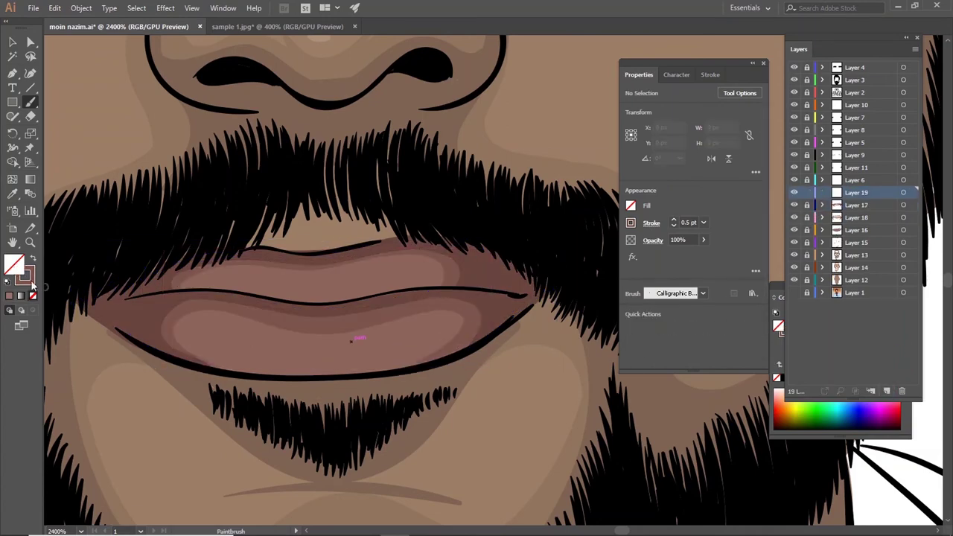
{"action": "scroll", "coordinate": [440, 315], "scroll_direction": "down", "scroll_amount": 4}
- On a new layer, give the brush stroke a white-to-black gradient with a middle stop
{"action": "key", "text": "ctrl+0"}
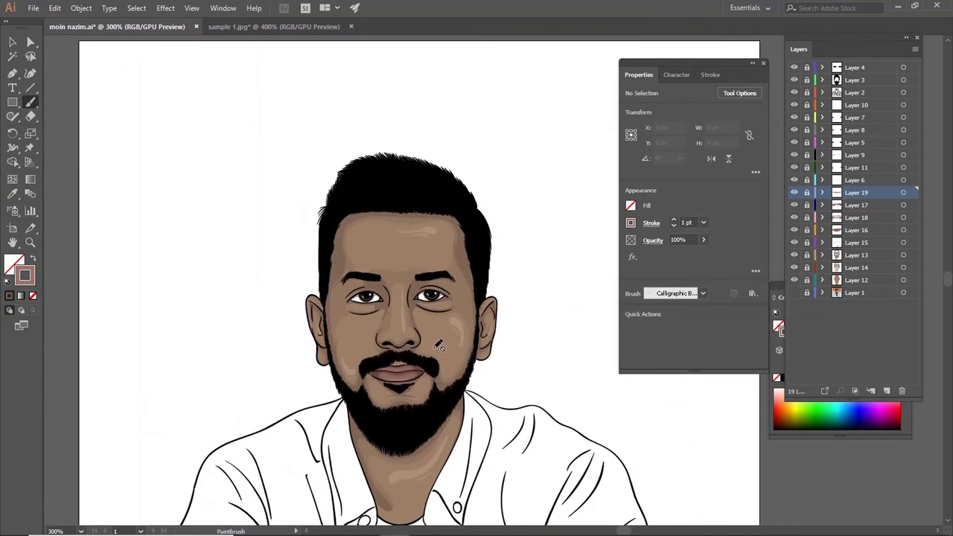
{"action": "scroll", "coordinate": [373, 223], "scroll_direction": "up", "scroll_amount": 5}
{"action": "key", "text": "ctrl+l"}
{"action": "left_click", "coordinate": [779, 328]}
{"action": "left_click", "coordinate": [779, 350]}
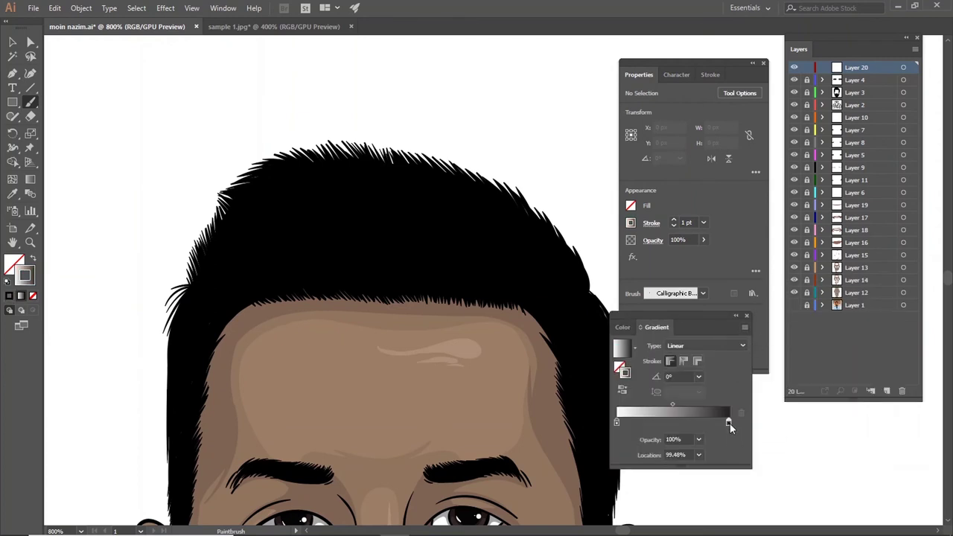
{"action": "left_click", "coordinate": [729, 423]}
{"action": "left_click", "coordinate": [678, 424]}
- Paint gradient highlight strands across the top of the hair and lower their opacity to 43%
{"action": "left_click_drag", "start_coordinate": [339, 178], "coordinate": [387, 257]}
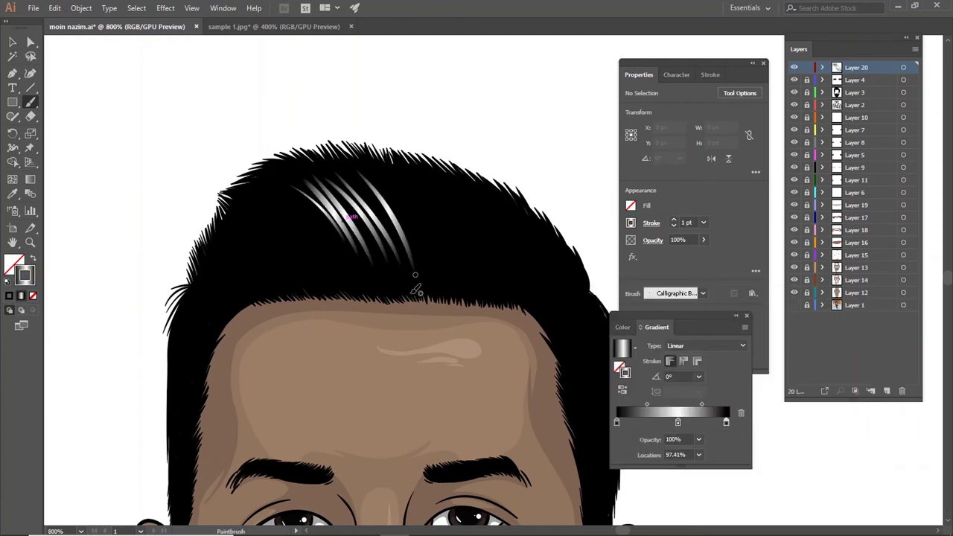
{"action": "left_click_drag", "start_coordinate": [417, 175], "coordinate": [488, 287]}
{"action": "left_click_drag", "start_coordinate": [240, 259], "coordinate": [313, 201]}
{"action": "left_click_drag", "start_coordinate": [335, 271], "coordinate": [409, 186]}
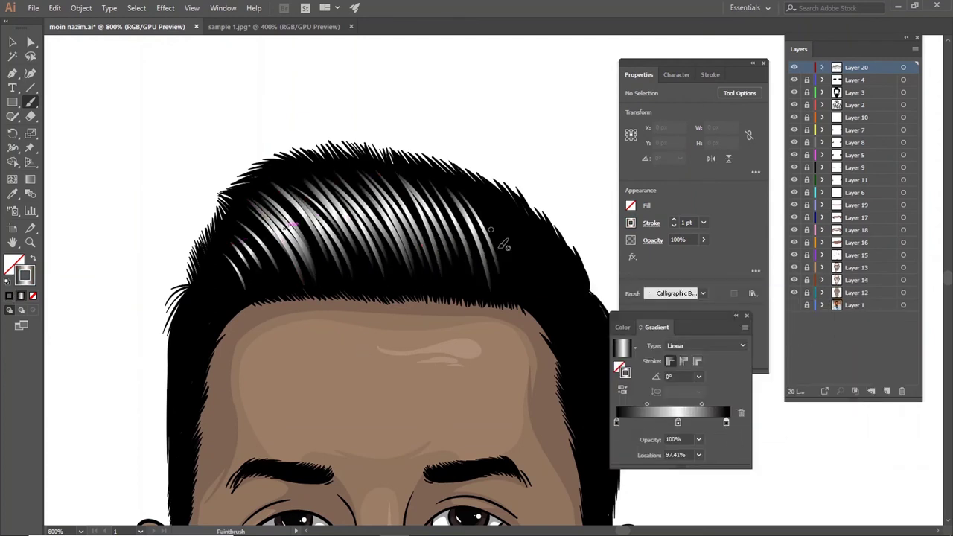
{"action": "key", "text": "ctrl+minus"}
{"action": "key", "text": "ctrl+a"}
{"action": "left_click", "coordinate": [703, 240]}
{"action": "left_click_drag", "start_coordinate": [704, 255], "coordinate": [673, 255]}
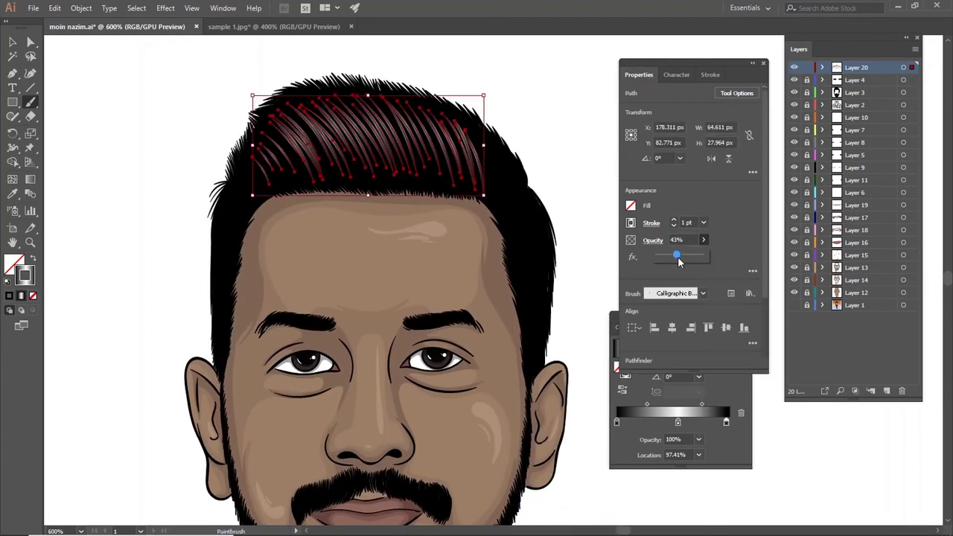
- Paint the dark undershirt inside the neck opening, including its right edge
{"action": "scroll", "coordinate": [489, 179], "scroll_direction": "down", "scroll_amount": 5}
{"action": "scroll", "coordinate": [477, 268], "scroll_direction": "down", "scroll_amount": 5}
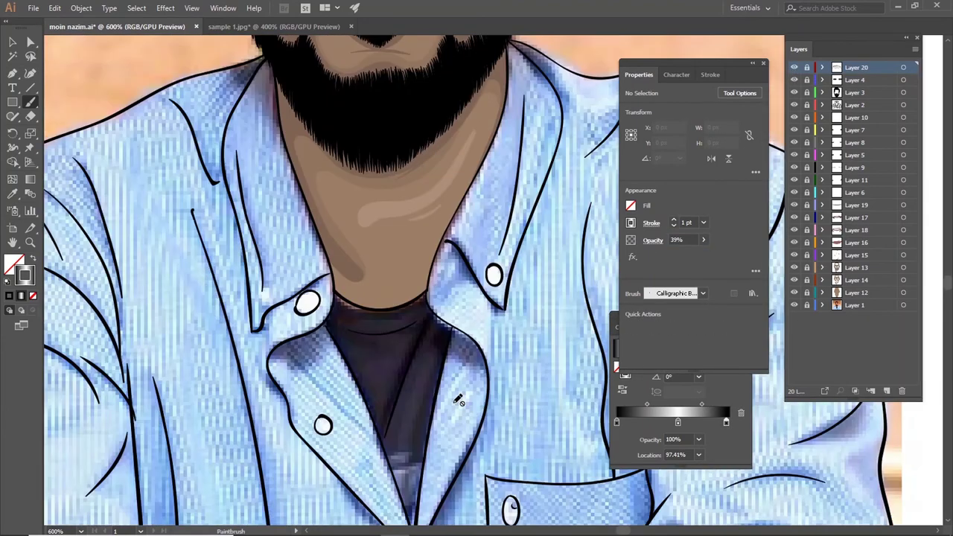
{"action": "left_click_drag", "start_coordinate": [356, 350], "coordinate": [406, 469]}
{"action": "left_click_drag", "start_coordinate": [350, 305], "coordinate": [403, 462]}
{"action": "scroll", "coordinate": [424, 335], "scroll_direction": "down", "scroll_amount": 3}
{"action": "mouse_move", "coordinate": [428, 298]}
{"action": "left_mouse_down"}
{"action": "mouse_move", "coordinate": [417, 431]}
{"action": "mouse_move", "coordinate": [423, 238]}
{"action": "left_mouse_up"}
{"action": "scroll", "coordinate": [481, 253], "scroll_direction": "up", "scroll_amount": 3}
{"action": "left_click_drag", "start_coordinate": [335, 98], "coordinate": [358, 276]}
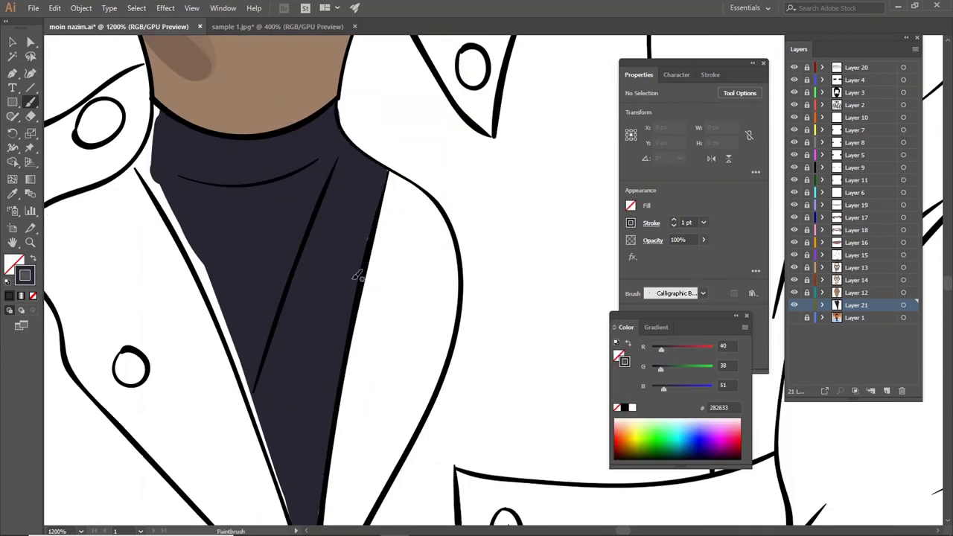
- Switch the brush colour to #191821 and draw a shading stroke below the collar
{"action": "scroll", "coordinate": [207, 265], "scroll_direction": "down", "scroll_amount": 3}
{"action": "scroll", "coordinate": [293, 213], "scroll_direction": "up", "scroll_amount": 5}
{"action": "double_click", "coordinate": [24, 276]}
{"action": "left_click", "coordinate": [802, 238]}
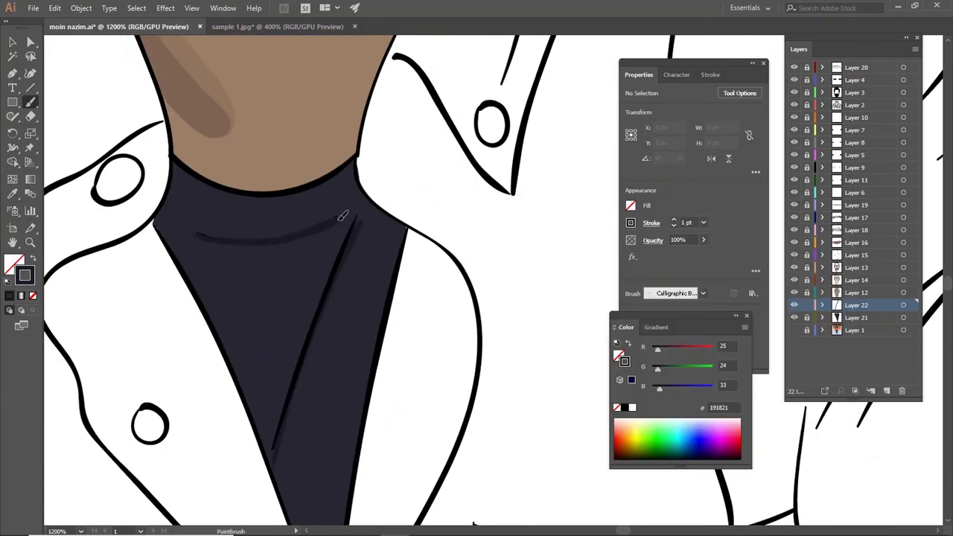
{"action": "left_click_drag", "start_coordinate": [223, 223], "coordinate": [334, 186]}
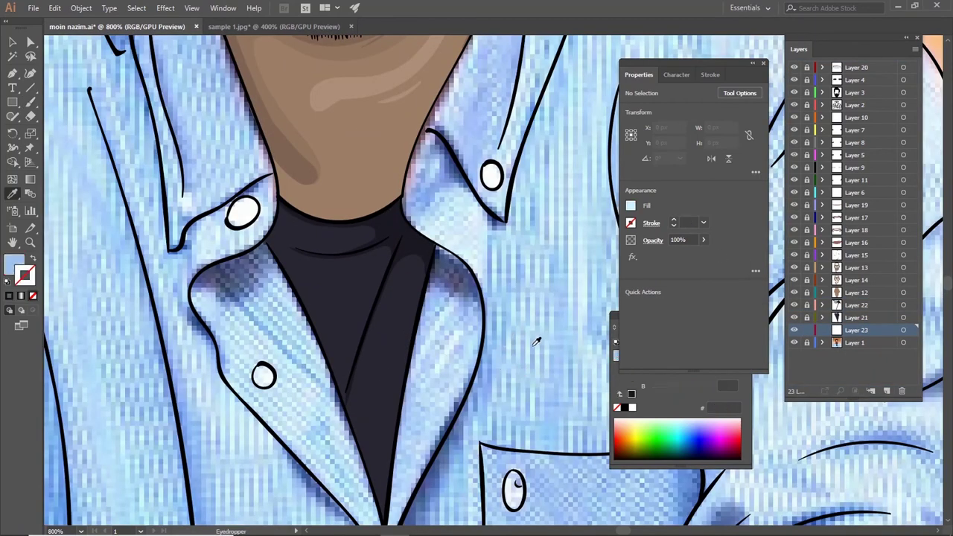
- Hide the reference photo and paint light blue over the shirt
{"action": "key", "text": "b"}
{"action": "key", "text": "shift+x"}
{"action": "left_click_drag", "start_coordinate": [186, 312], "coordinate": [246, 446]}
{"action": "mouse_move", "coordinate": [111, 462]}
{"action": "left_mouse_down"}
{"action": "mouse_move", "coordinate": [305, 217]}
{"action": "mouse_move", "coordinate": [186, 417]}
{"action": "left_mouse_up"}
{"action": "mouse_move", "coordinate": [193, 216]}
{"action": "left_mouse_down"}
{"action": "mouse_move", "coordinate": [447, 201]}
{"action": "mouse_move", "coordinate": [551, 491]}
{"action": "left_mouse_up"}
- Set the brush stroke to 2 pt and fill the remaining lower shirt with blue
{"action": "mouse_move", "coordinate": [521, 447]}
{"action": "left_mouse_down"}
{"action": "mouse_move", "coordinate": [430, 227]}
{"action": "mouse_move", "coordinate": [273, 254]}
{"action": "left_mouse_up"}
{"action": "left_click", "coordinate": [703, 221]}
{"action": "scroll", "coordinate": [214, 184], "scroll_direction": "up", "scroll_amount": 3}
{"action": "left_click", "coordinate": [714, 288]}
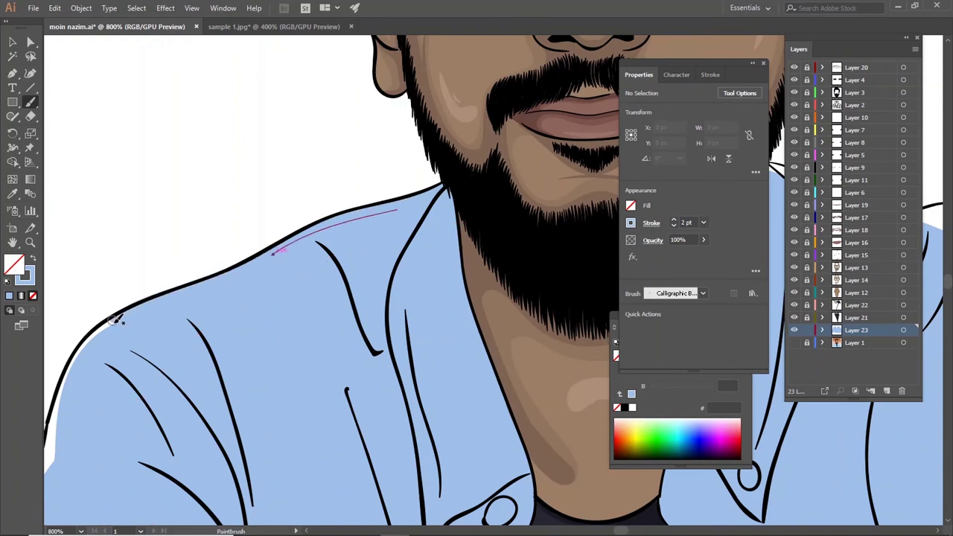
{"action": "scroll", "coordinate": [119, 319], "scroll_direction": "down", "scroll_amount": 3}
{"action": "left_click_drag", "start_coordinate": [558, 132], "coordinate": [224, 468]}
{"action": "left_click_drag", "start_coordinate": [426, 53], "coordinate": [276, 373]}
{"action": "left_click_drag", "start_coordinate": [417, 75], "coordinate": [373, 419]}
- Paint a white highlight along the shoulder
{"action": "scroll", "coordinate": [469, 383], "scroll_direction": "up", "scroll_amount": 2}
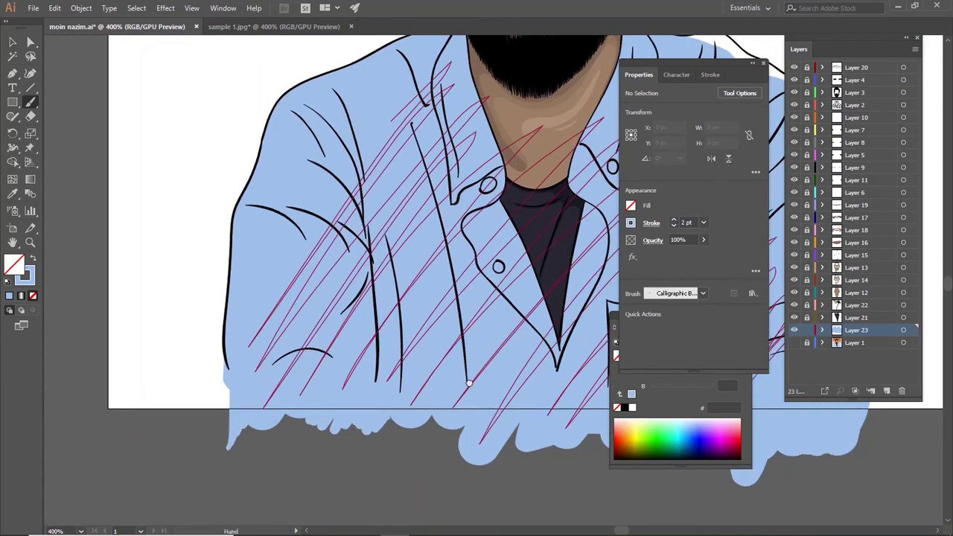
{"action": "scroll", "coordinate": [469, 384], "scroll_direction": "up", "scroll_amount": 3}
{"action": "scroll", "coordinate": [355, 461], "scroll_direction": "up", "scroll_amount": 3}
{"action": "left_click_drag", "start_coordinate": [71, 225], "coordinate": [245, 260]}
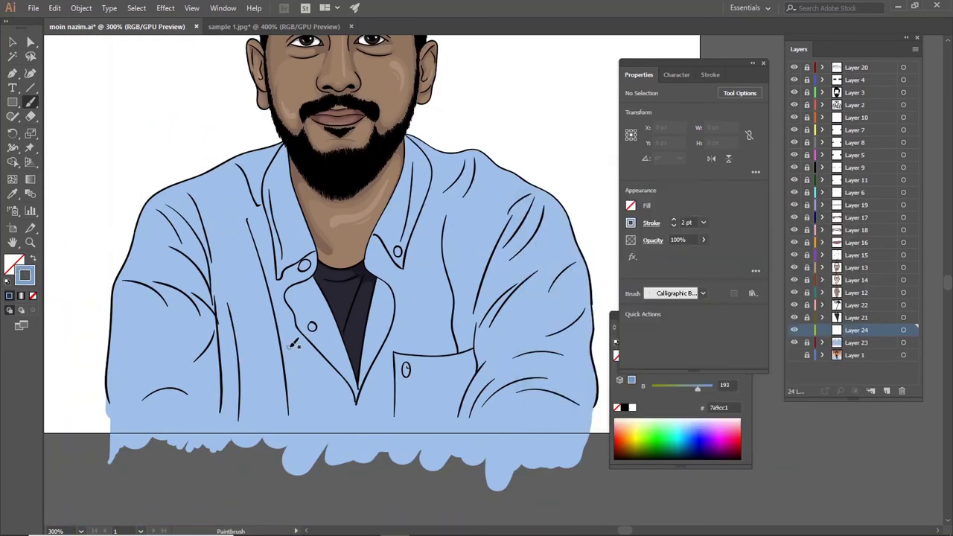
- Paint darker #7a9cc1 fold shading down both sides of the shirt and across the sleeve
{"action": "left_click_drag", "start_coordinate": [250, 223], "coordinate": [275, 454]}
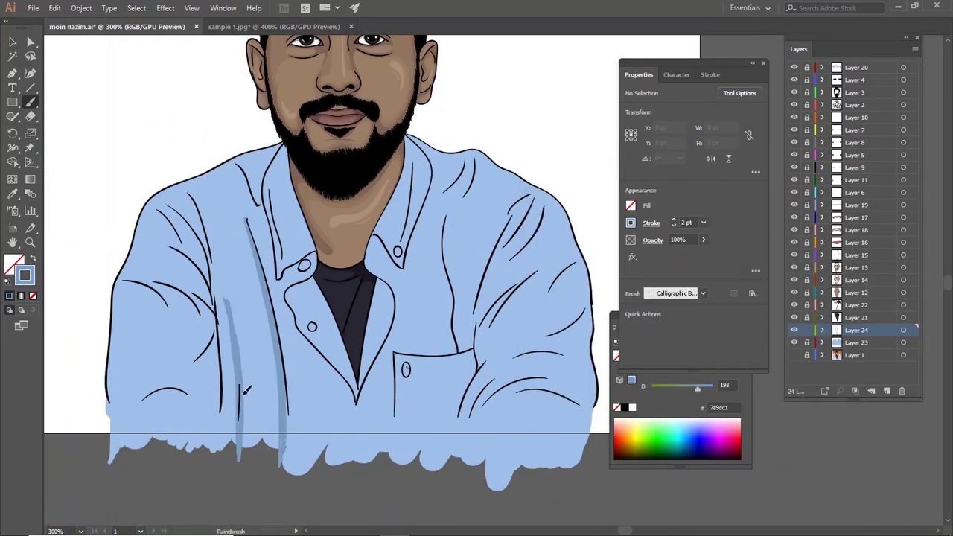
{"action": "mouse_move", "coordinate": [239, 298]}
{"action": "left_mouse_down"}
{"action": "mouse_move", "coordinate": [234, 454]}
{"action": "mouse_move", "coordinate": [216, 462]}
{"action": "left_mouse_up"}
{"action": "left_click_drag", "start_coordinate": [123, 283], "coordinate": [190, 291]}
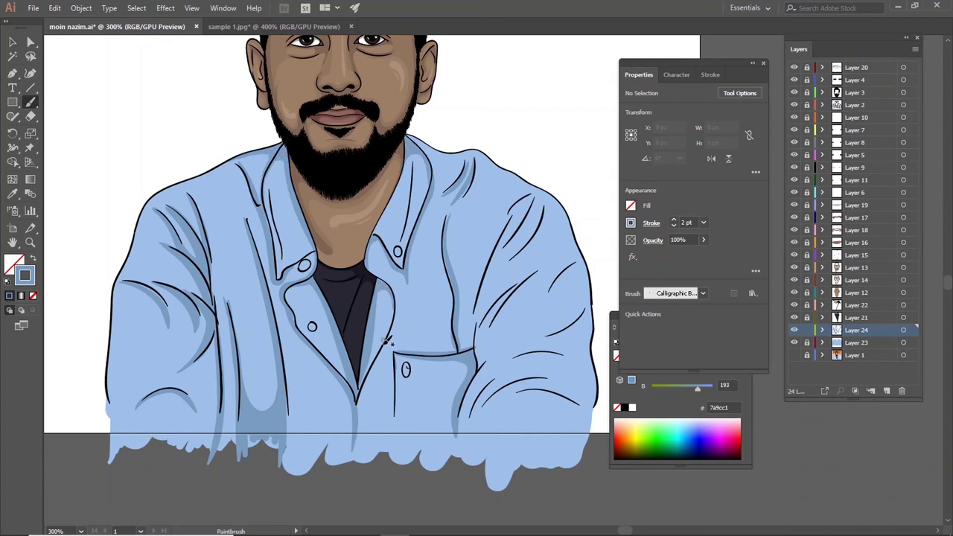
{"action": "left_click_drag", "start_coordinate": [514, 215], "coordinate": [481, 360]}
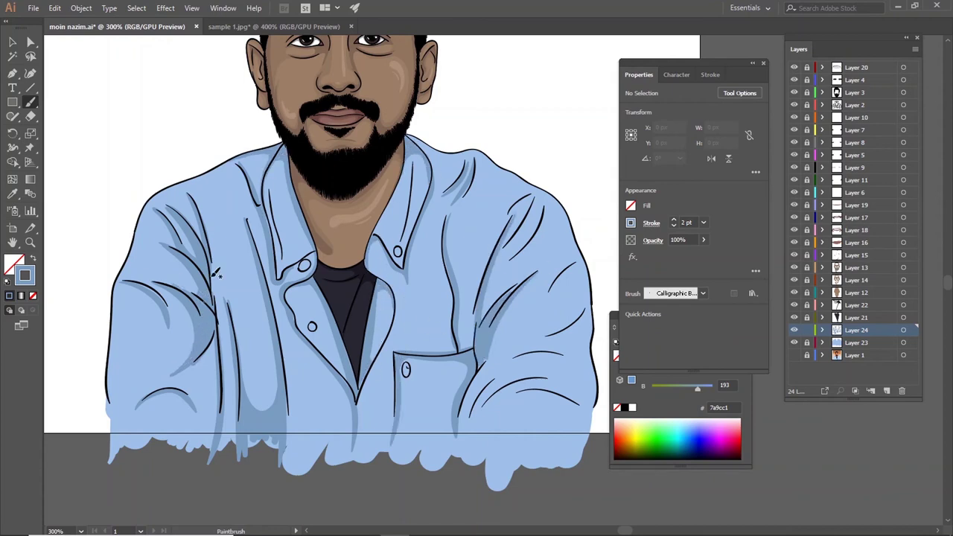
{"action": "left_click_drag", "start_coordinate": [471, 432], "coordinate": [540, 379]}
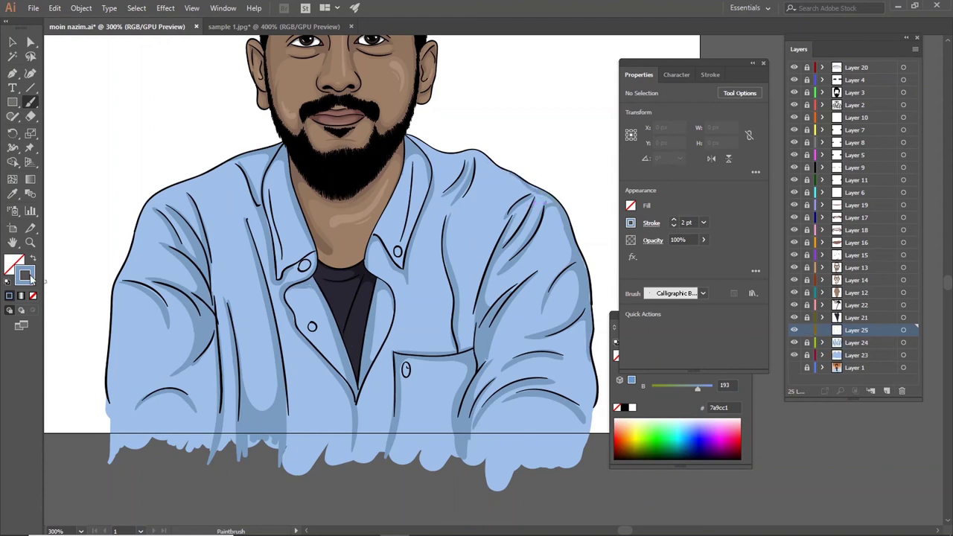
- On a new layer, draw a large circle behind the head and shoulders, filled teal #008bb1 with no stroke
{"action": "key", "text": "ctrl+minus"}
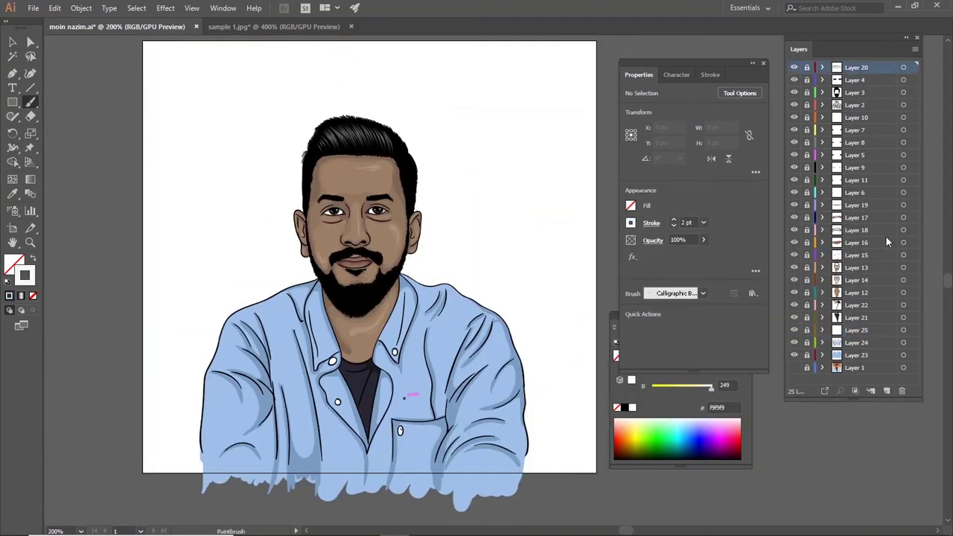
{"action": "left_click", "coordinate": [887, 390]}
{"action": "left_click_drag", "start_coordinate": [12, 102], "coordinate": [74, 130]}
{"action": "left_click_drag", "start_coordinate": [186, 75], "coordinate": [538, 434]}
{"action": "key", "text": "shift+x"}
{"action": "left_click", "coordinate": [639, 422]}
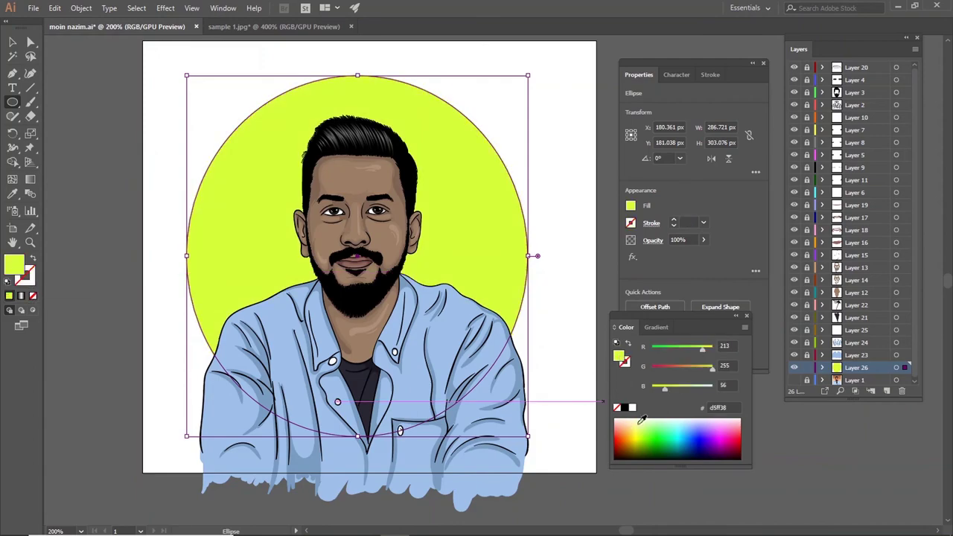
{"action": "left_click", "coordinate": [717, 425]}
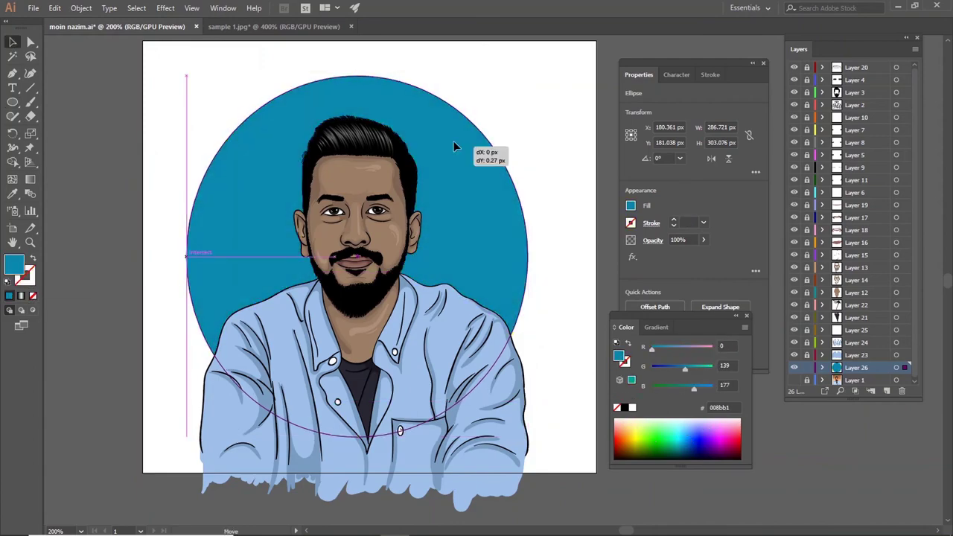